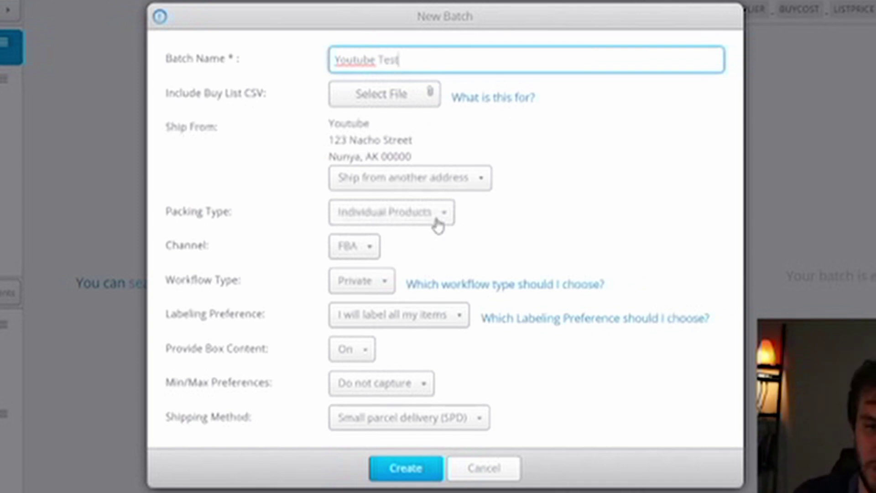
Check which packing types the new batch offers, leaving Individual Products chosen
{"action": "left_click", "coordinate": [395, 226]}
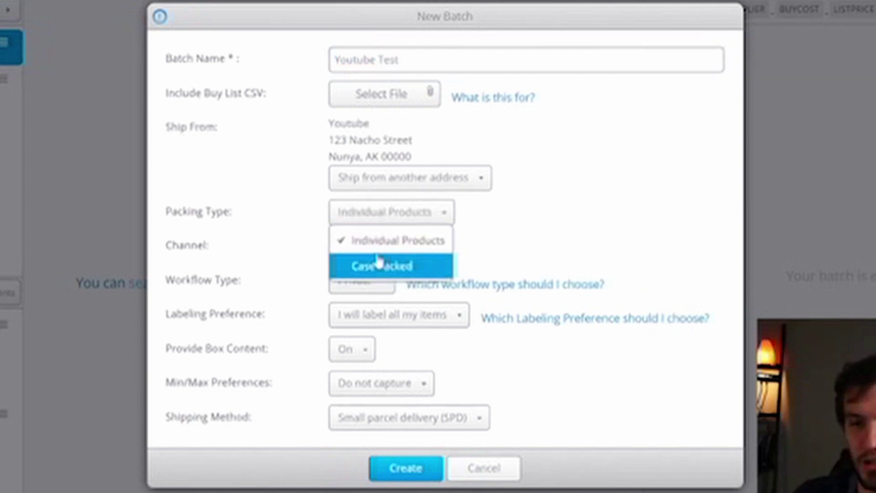
{"action": "left_click", "coordinate": [512, 232]}
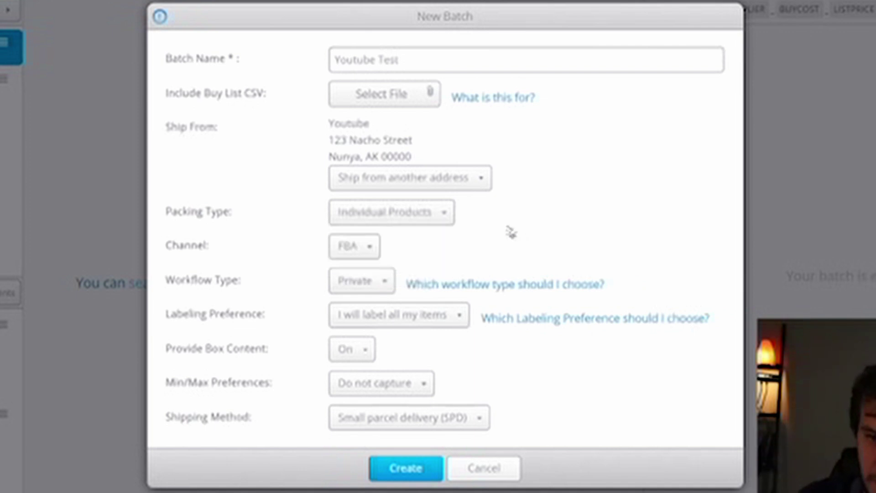
{"action": "left_click", "coordinate": [352, 216]}
{"action": "left_click", "coordinate": [591, 217]}
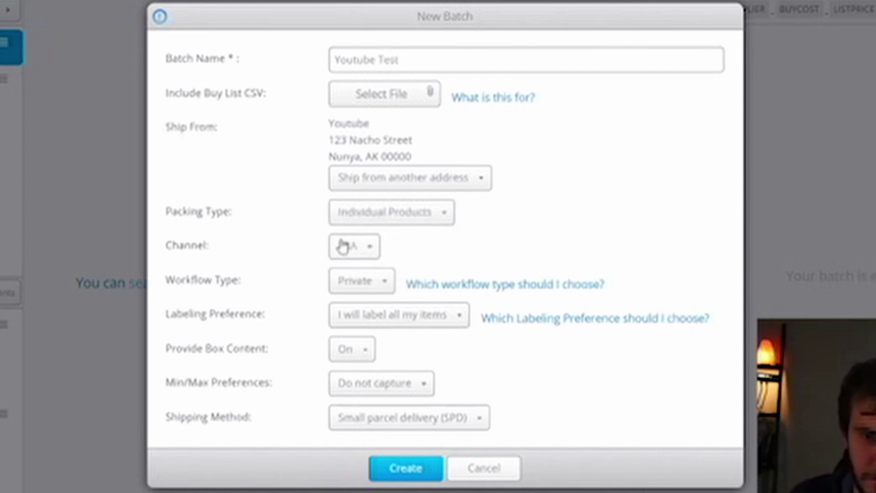
Check the channel choices for the new batch and keep FBA
{"action": "left_click", "coordinate": [354, 250]}
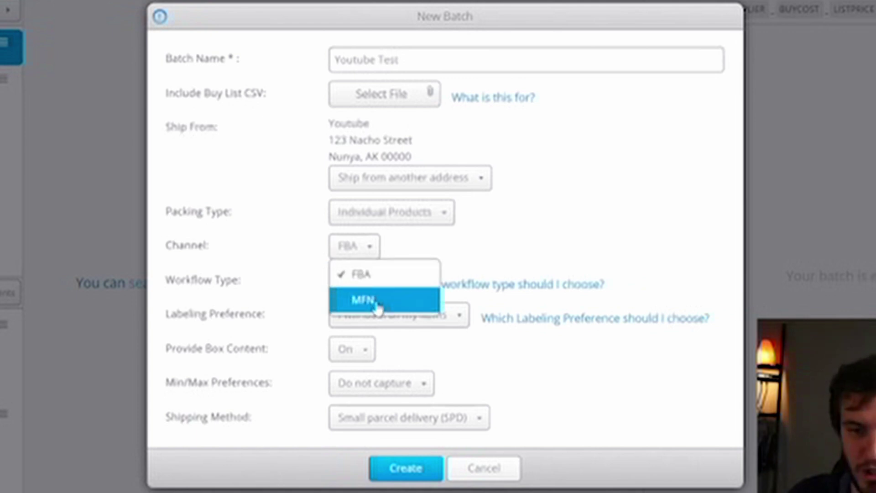
{"action": "left_click", "coordinate": [373, 276]}
{"action": "left_click", "coordinate": [368, 251]}
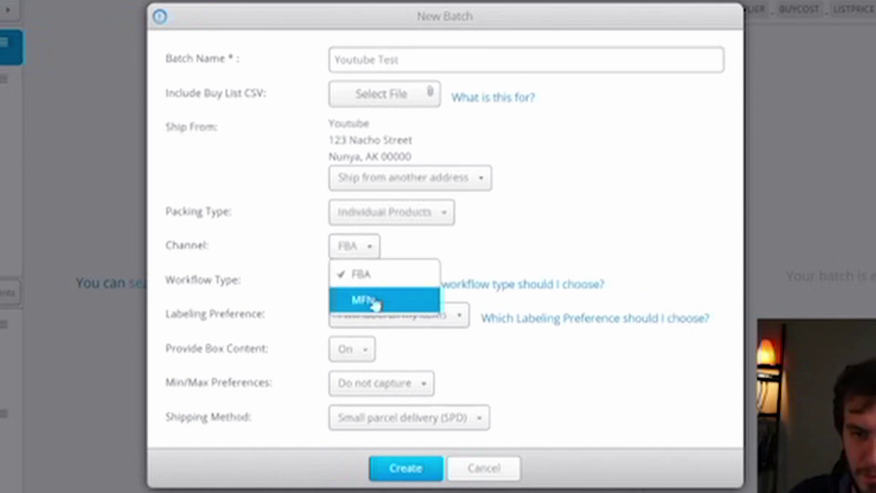
{"action": "left_click", "coordinate": [349, 249]}
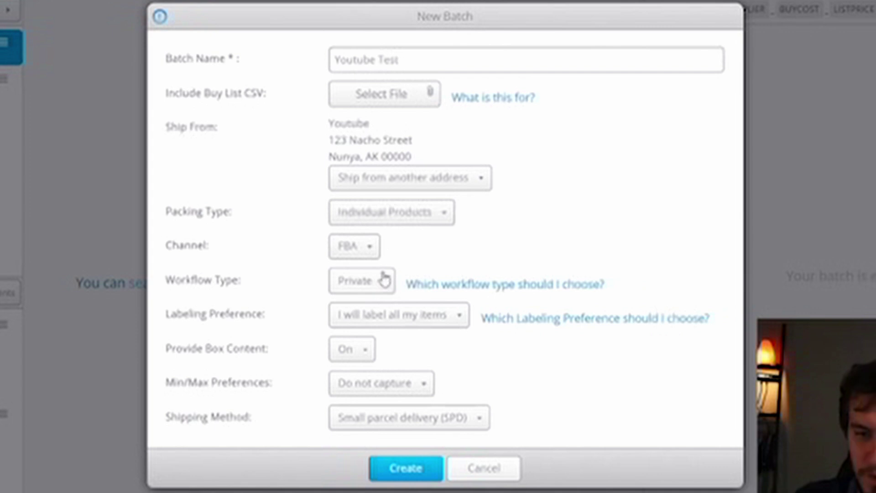
Compare the Private and Live workflow types for the batch, leaving Private chosen
{"action": "left_click", "coordinate": [378, 293]}
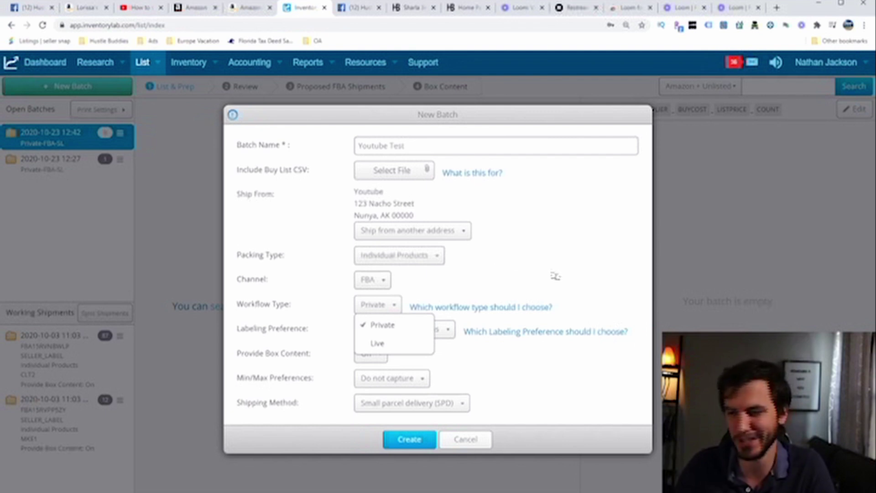
{"action": "left_click", "coordinate": [556, 276]}
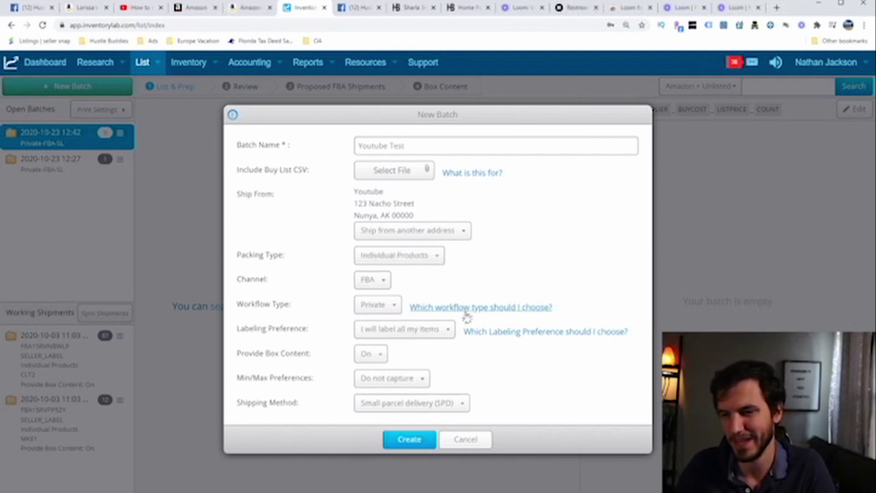
{"action": "left_click", "coordinate": [380, 310]}
{"action": "left_click", "coordinate": [520, 280]}
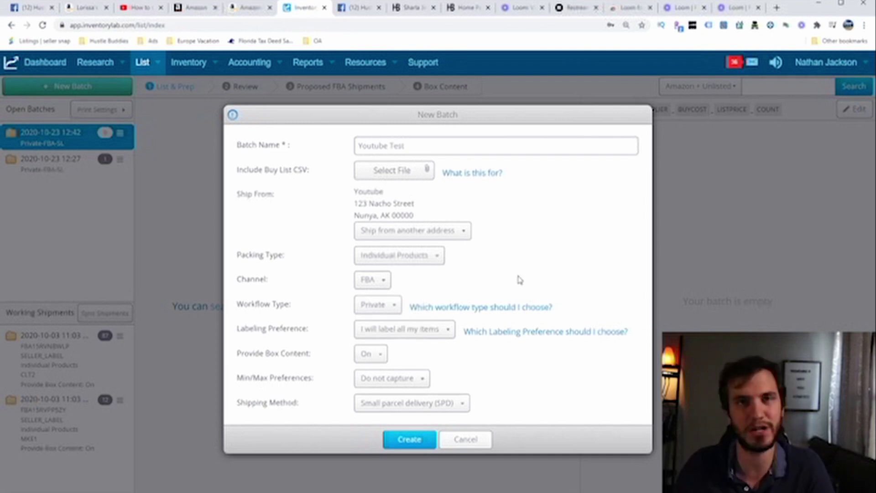
{"action": "left_click", "coordinate": [393, 306]}
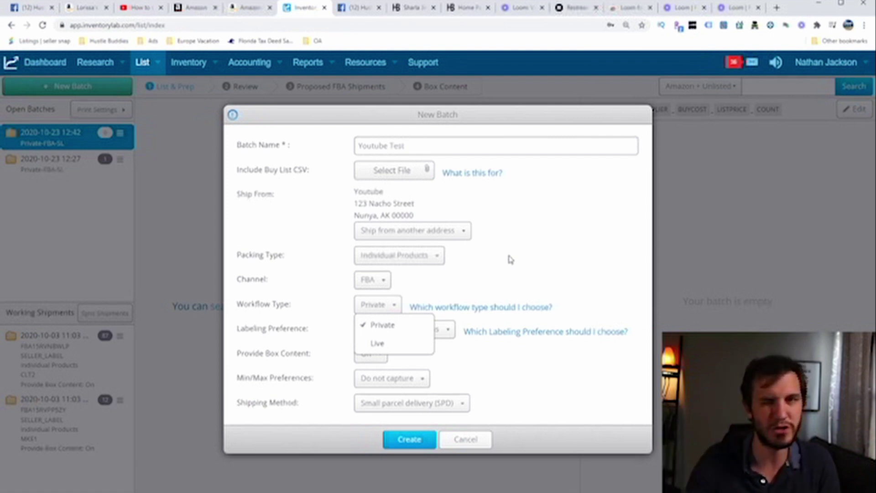
{"action": "left_click", "coordinate": [543, 258]}
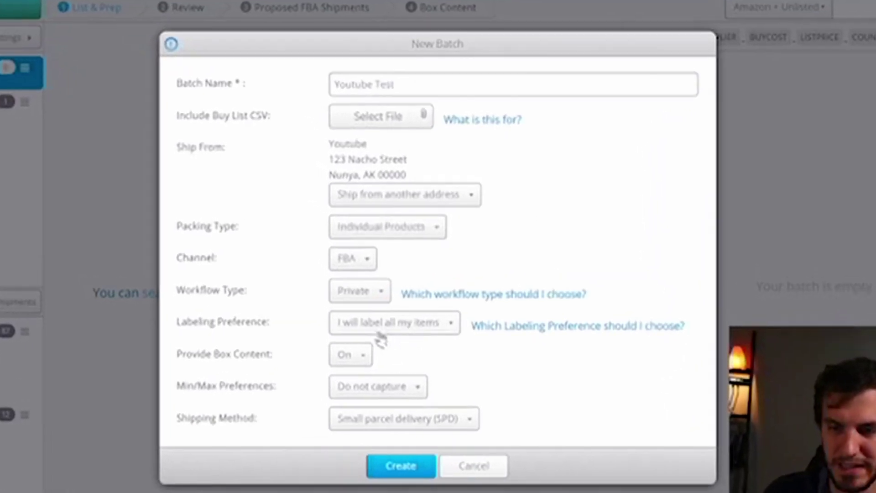
Review the choices for labeling preference, box content and min/max preferences without changing them
{"action": "left_click", "coordinate": [376, 329]}
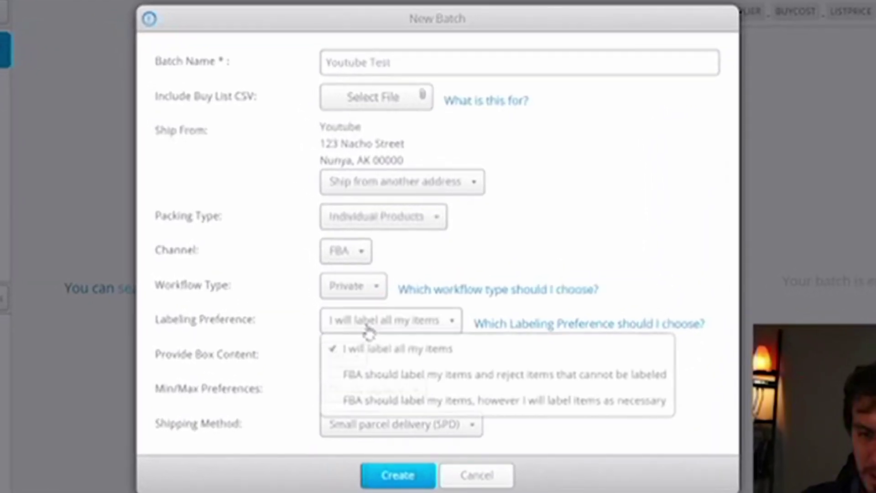
{"action": "left_click", "coordinate": [352, 359]}
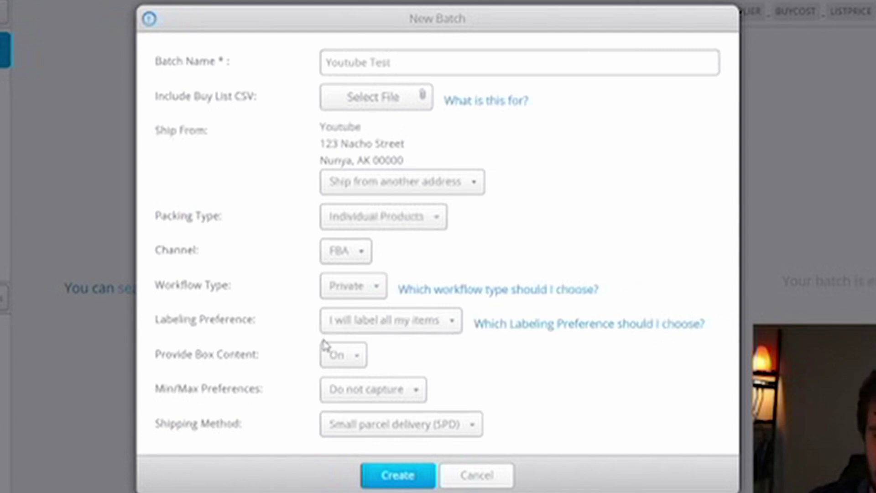
{"action": "left_click", "coordinate": [356, 358]}
{"action": "left_click", "coordinate": [342, 394]}
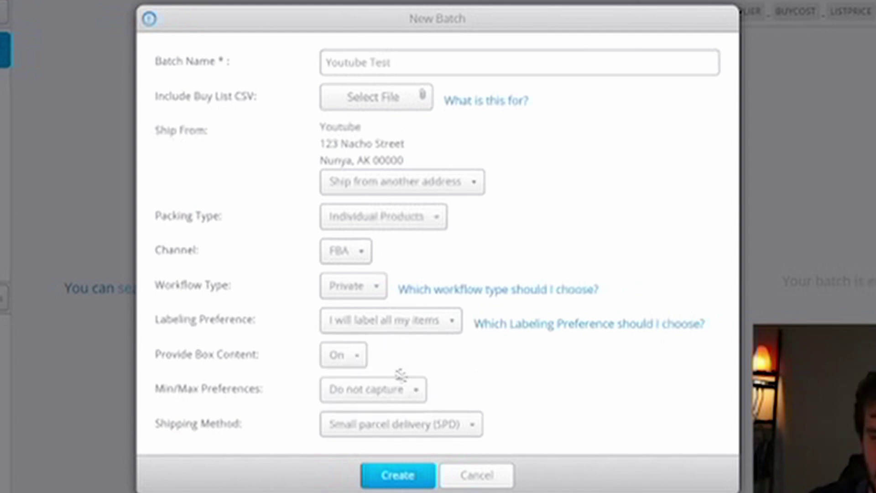
{"action": "left_click", "coordinate": [377, 398]}
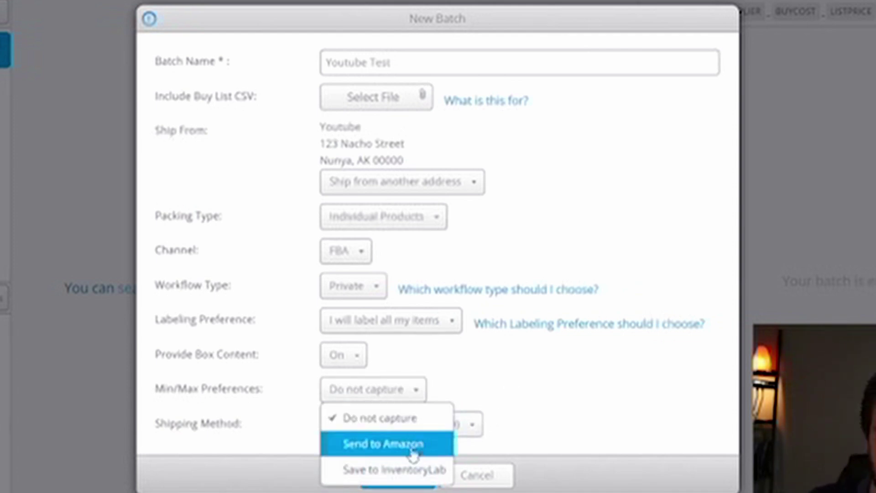
{"action": "left_click", "coordinate": [500, 382]}
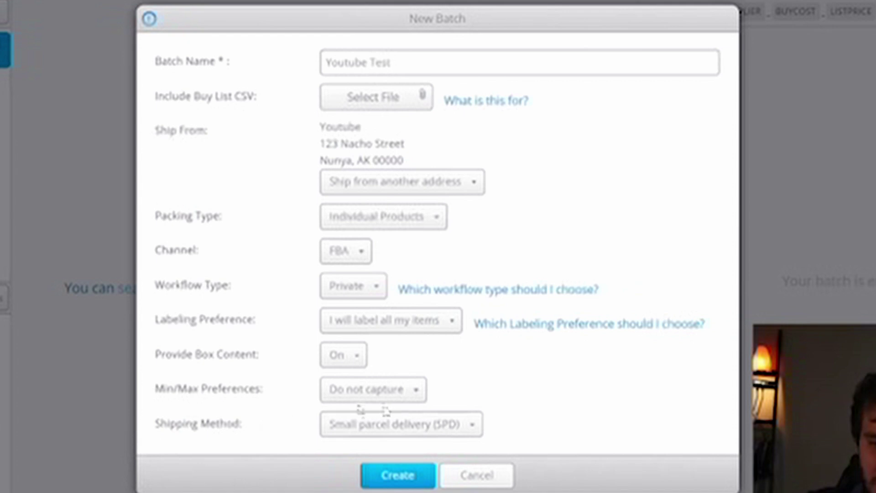
Compare the shipping method choices, leaving Small parcel delivery (SPD) chosen
{"action": "left_click", "coordinate": [413, 431]}
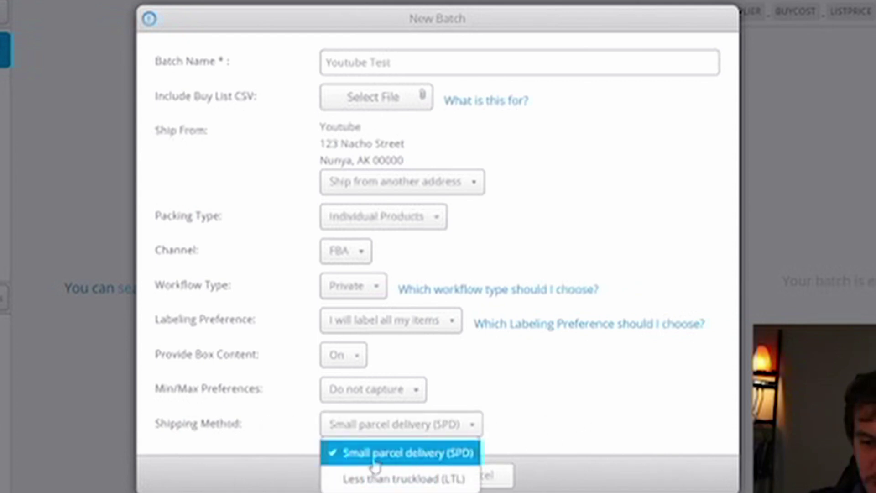
{"action": "left_click", "coordinate": [440, 454]}
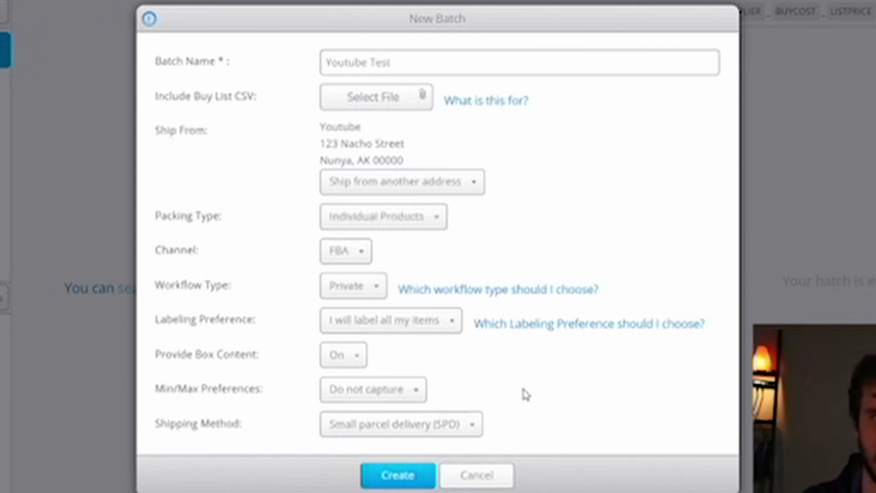
{"action": "left_click", "coordinate": [472, 426]}
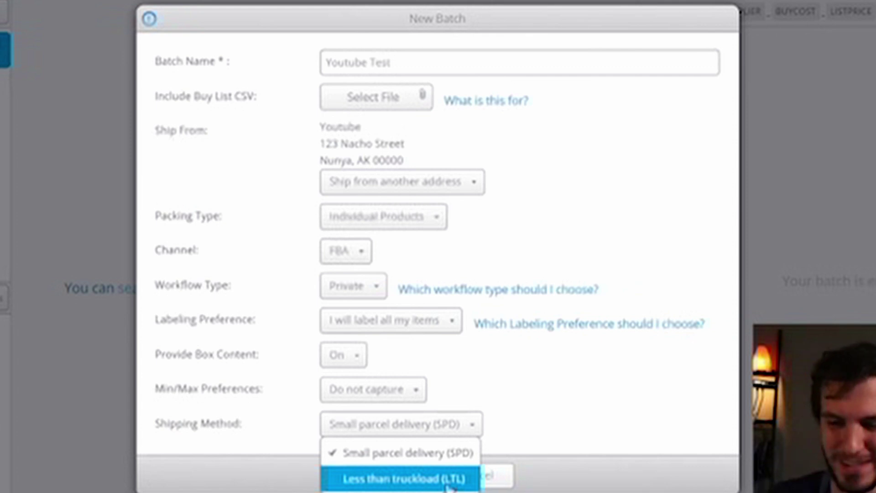
{"action": "left_click", "coordinate": [549, 367]}
Change the batch name to Youtube Test2 and create the batch
{"action": "left_click", "coordinate": [411, 477]}
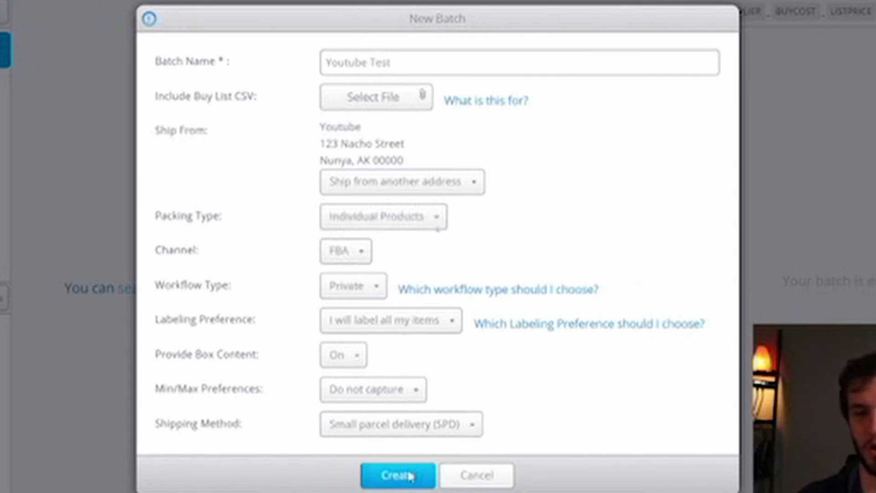
{"action": "left_click", "coordinate": [397, 64]}
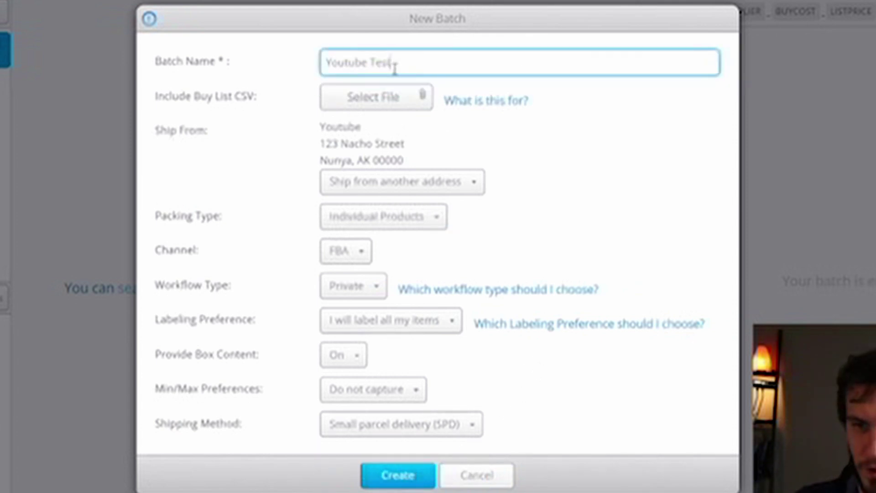
{"action": "type", "text": "2"}
{"action": "left_click", "coordinate": [399, 476]}
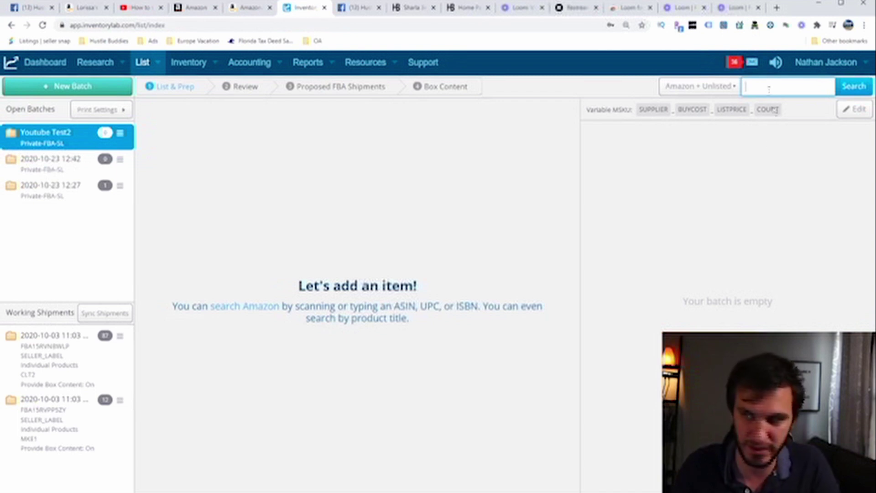
Search Amazon for The 4-Hour Workweek by product title and browse the matches
{"action": "left_click", "coordinate": [758, 161]}
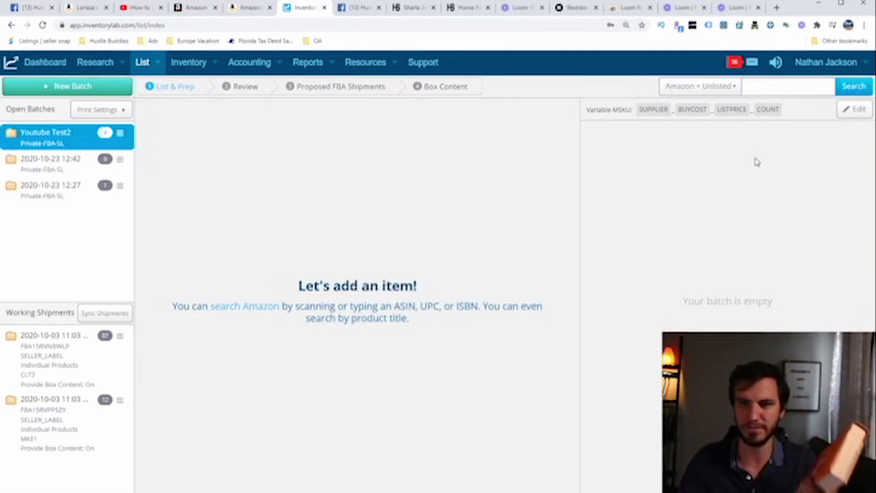
{"action": "left_click", "coordinate": [773, 89]}
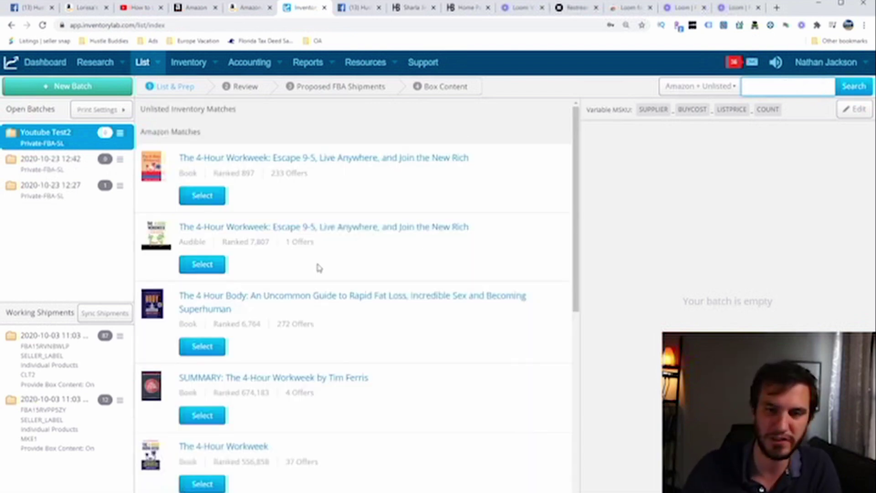
{"action": "scroll", "coordinate": [326, 345], "scroll_direction": "down", "scroll_amount": 3}
{"action": "scroll", "coordinate": [327, 346], "scroll_direction": "up", "scroll_amount": 5}
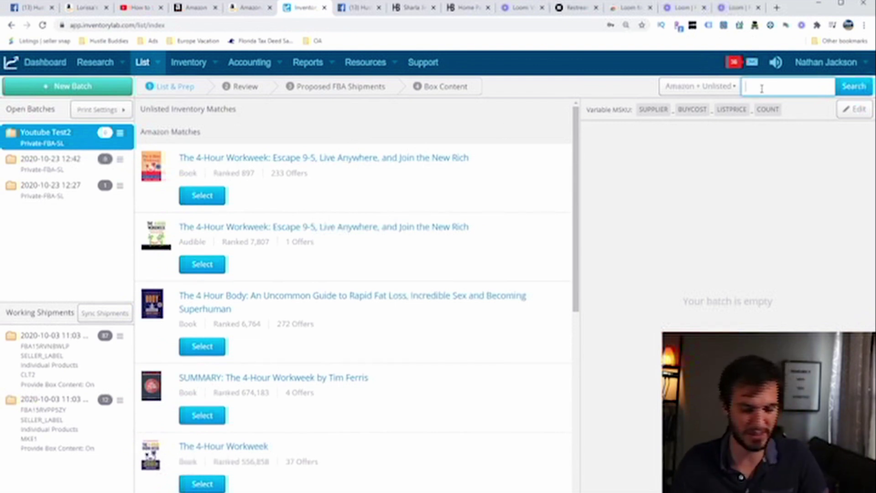
{"action": "type", "text": "B08RY6LSX2"}
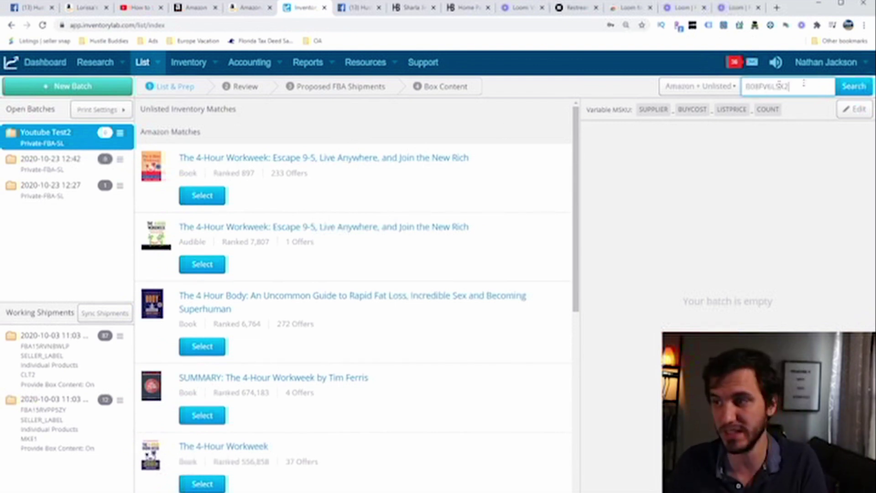
{"action": "key", "text": "ctrl+a"}
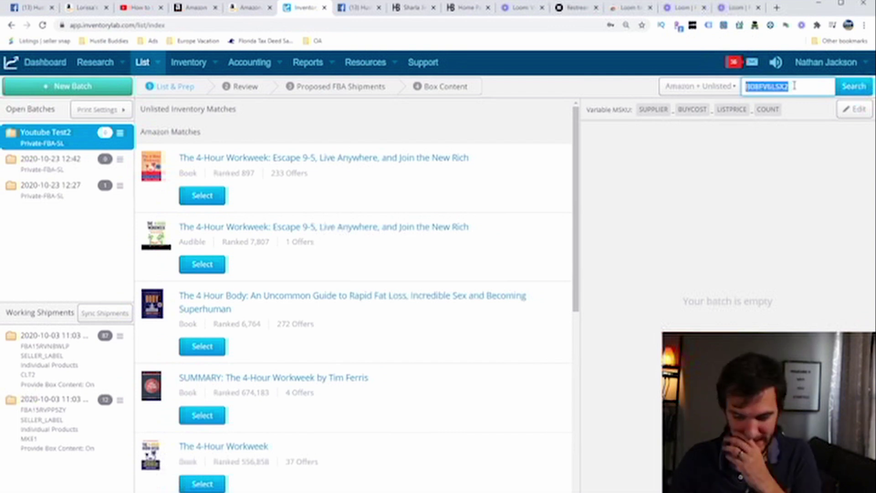
{"action": "key", "text": "BackSpace"}
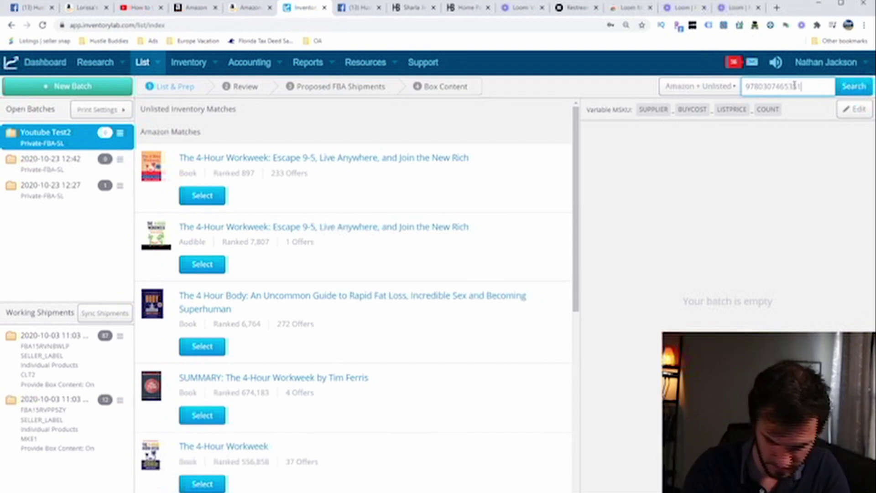
{"action": "key", "text": "Return"}
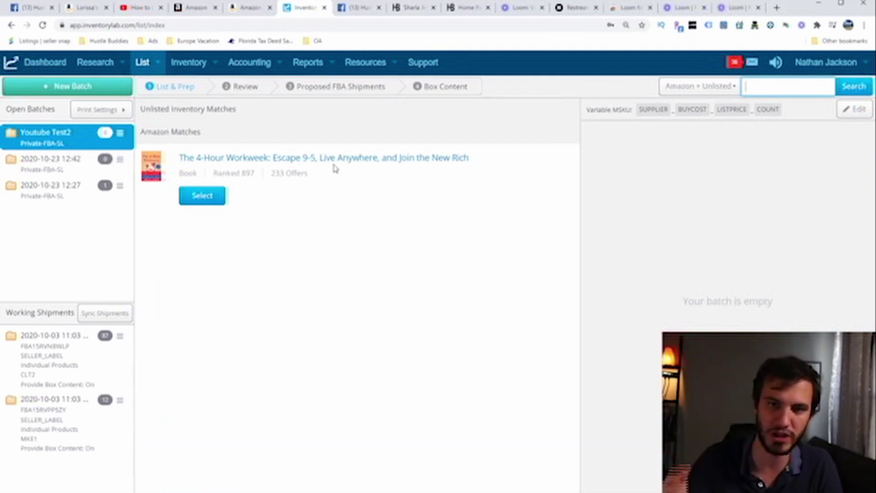
{"action": "left_click", "coordinate": [198, 195]}
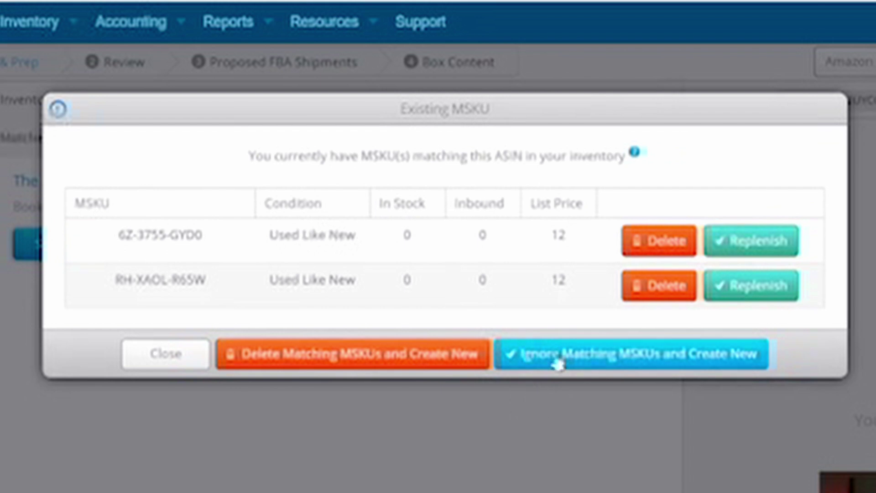
{"action": "left_click", "coordinate": [566, 365]}
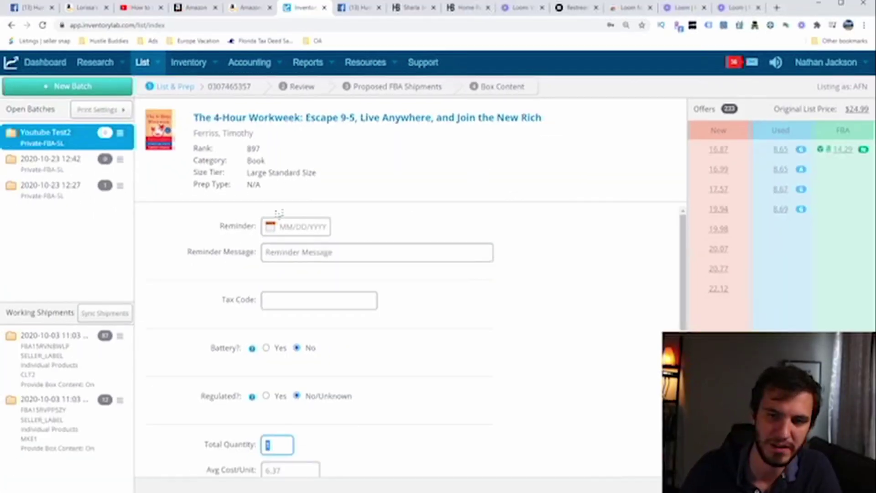
Review the book's reminder, tax, battery and regulated fields, and set the average cost per unit to .50
{"action": "left_click_drag", "start_coordinate": [219, 225], "coordinate": [479, 254]}
{"action": "left_click", "coordinate": [534, 253]}
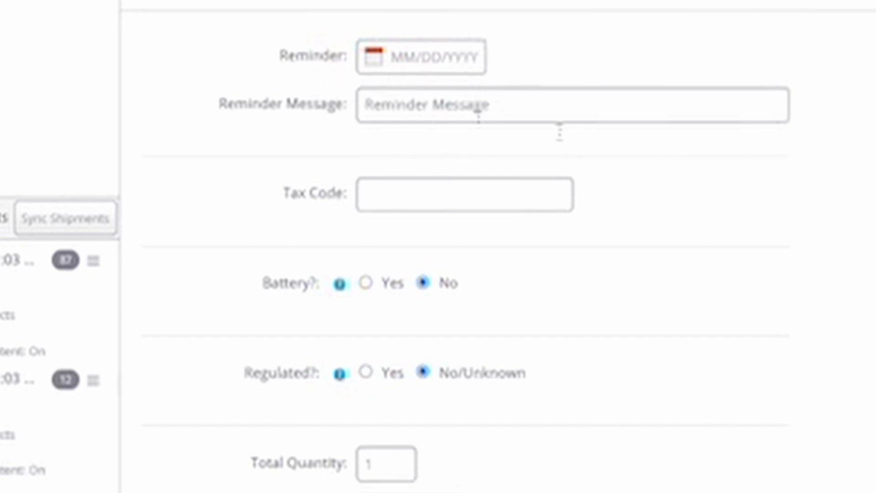
{"action": "scroll", "coordinate": [325, 155], "scroll_direction": "down", "scroll_amount": 2}
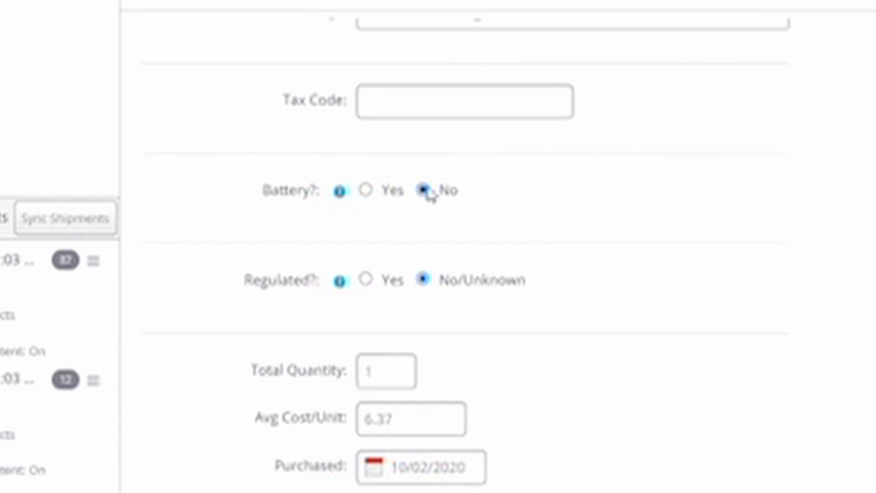
{"action": "scroll", "coordinate": [452, 272], "scroll_direction": "down", "scroll_amount": 2}
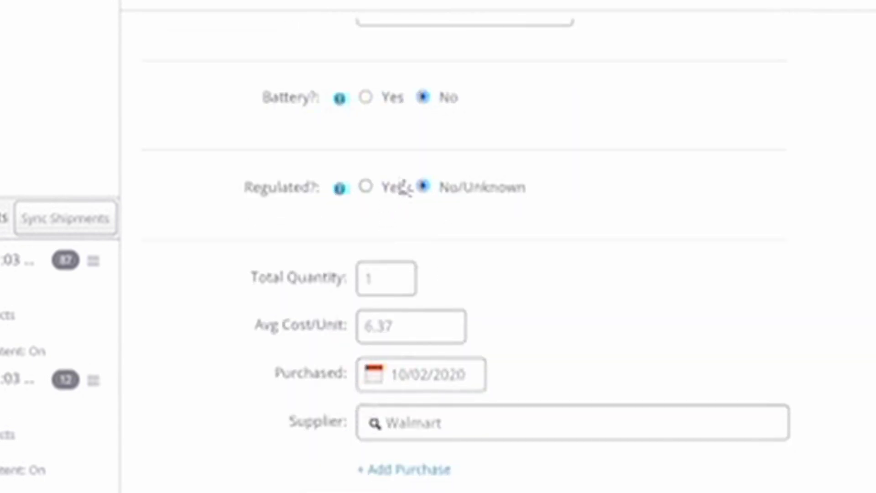
{"action": "scroll", "coordinate": [398, 187], "scroll_direction": "down", "scroll_amount": 2}
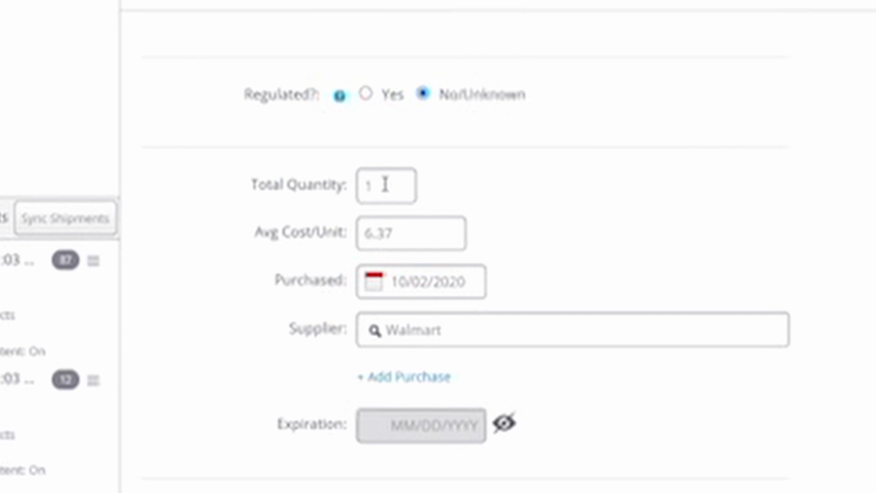
{"action": "left_click", "coordinate": [404, 249]}
{"action": "key", "text": "BackSpace"}
{"action": "type", "text": ".50"}
{"action": "left_click", "coordinate": [672, 176]}
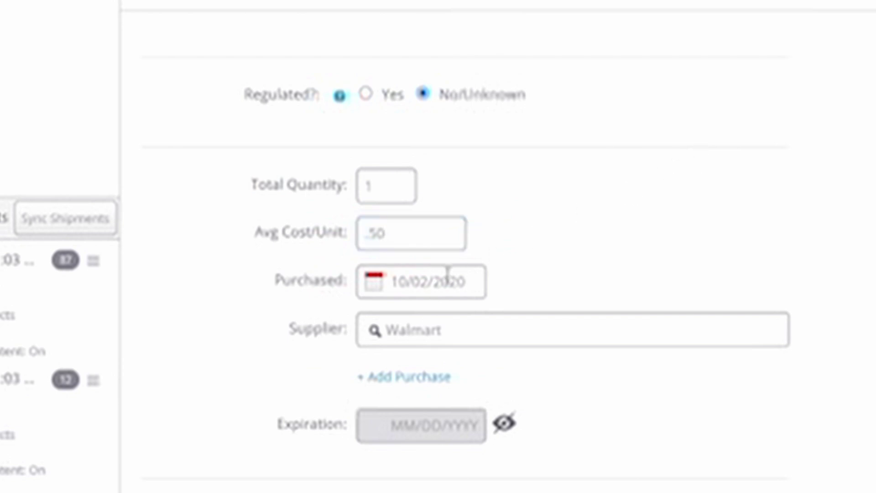
Set the book's purchase date to 10/23/2020, leaving Walmart as the supplier
{"action": "left_click", "coordinate": [362, 285]}
{"action": "left_click", "coordinate": [372, 287]}
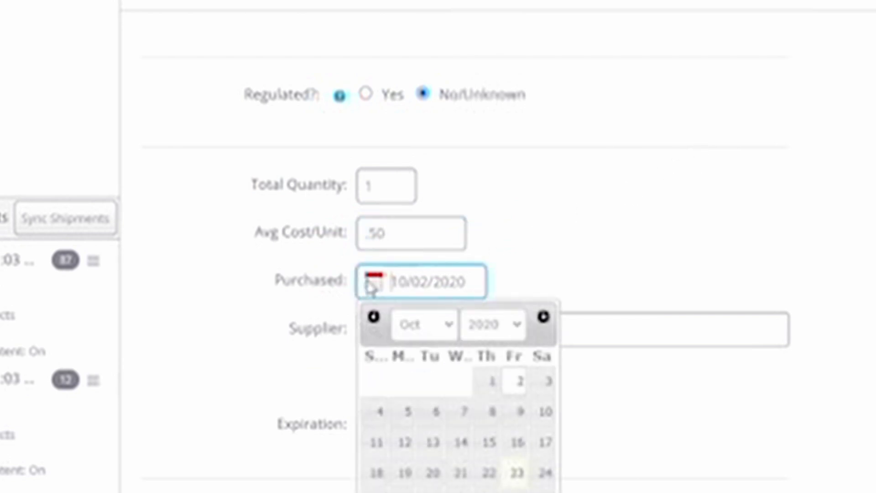
{"action": "left_click", "coordinate": [516, 473]}
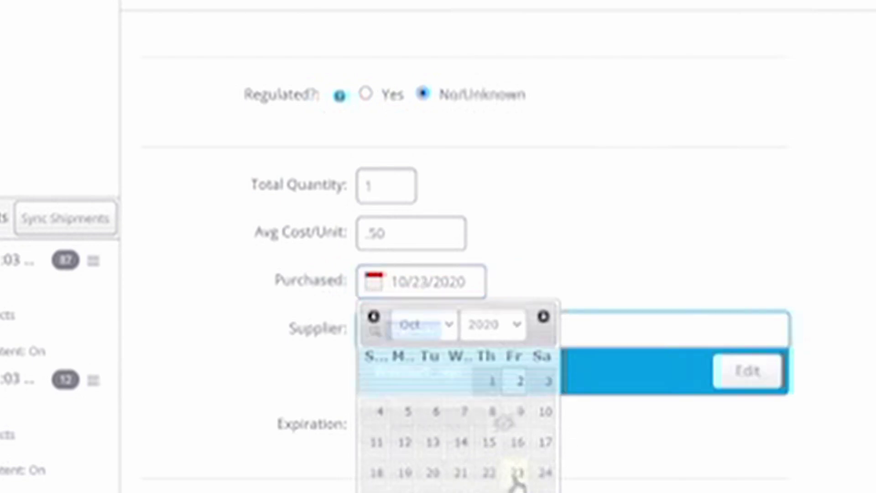
{"action": "left_click", "coordinate": [697, 234]}
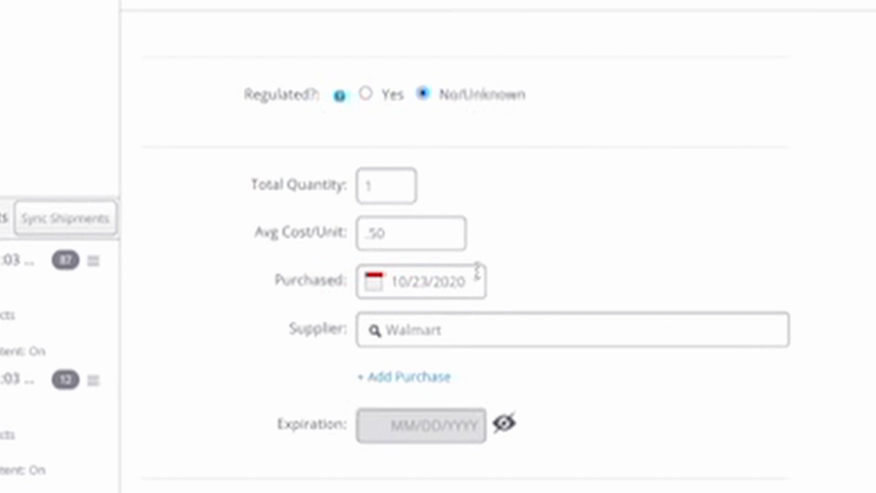
Enable the book's expiration date, enter 06/08/2021, and disable the expiration again
{"action": "scroll", "coordinate": [573, 270], "scroll_direction": "down", "scroll_amount": 2}
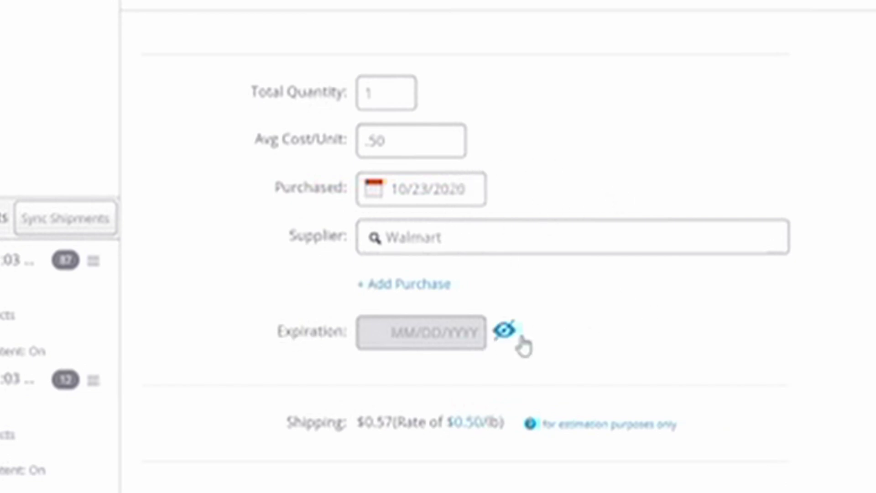
{"action": "left_click", "coordinate": [505, 336]}
{"action": "left_click", "coordinate": [505, 336]}
{"action": "left_click", "coordinate": [505, 335]}
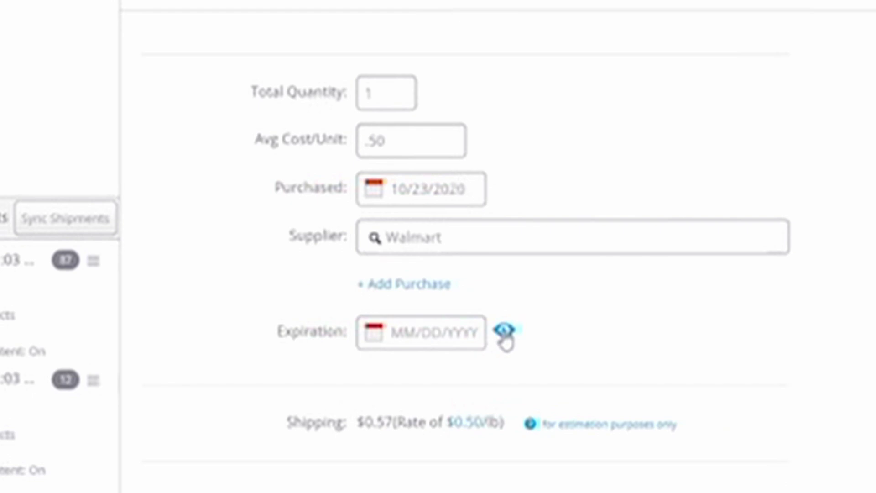
{"action": "left_click", "coordinate": [396, 333]}
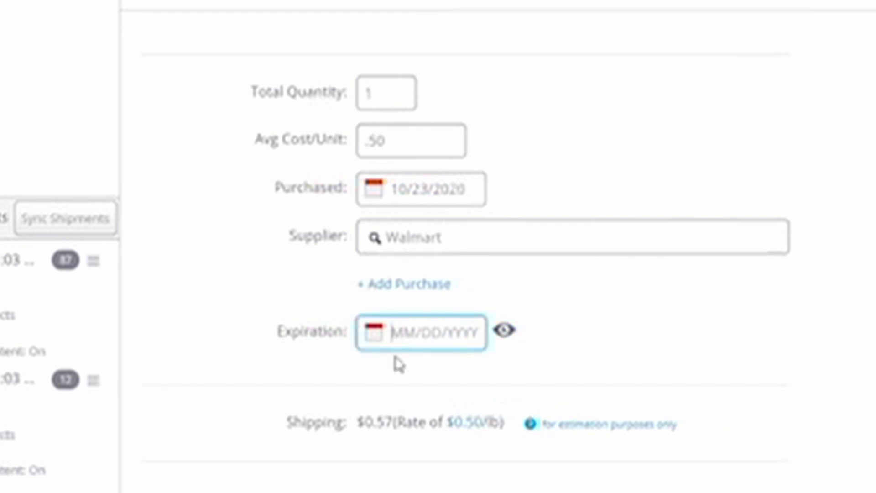
{"action": "left_click", "coordinate": [506, 334]}
{"action": "left_click", "coordinate": [508, 335]}
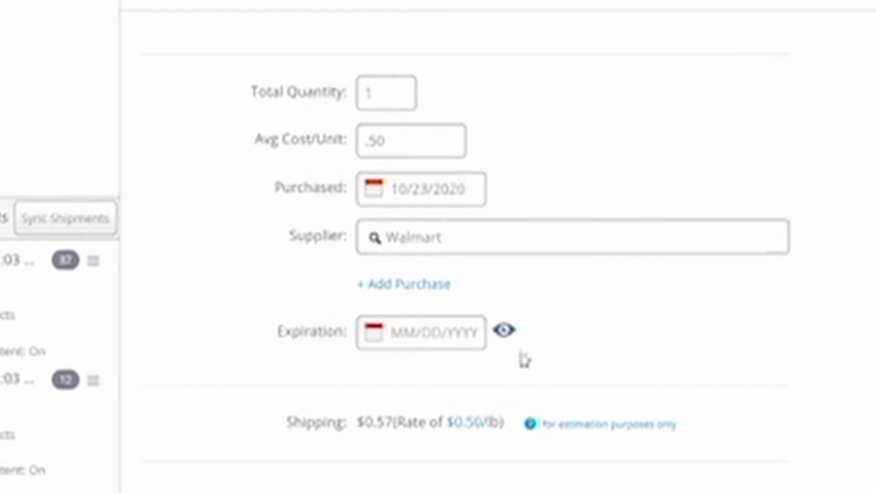
{"action": "left_click", "coordinate": [404, 331]}
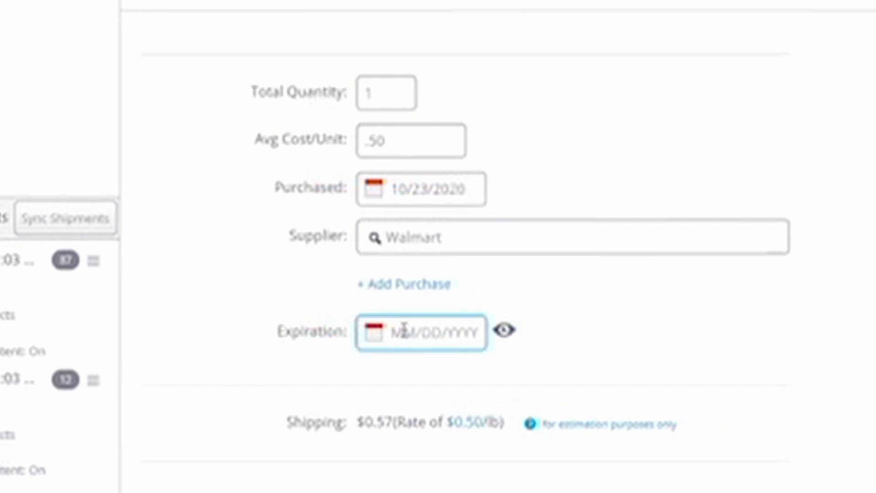
{"action": "type", "text": "01"}
{"action": "type", "text": "/"}
{"action": "type", "text": "08/"}
{"action": "type", "text": "2020"}
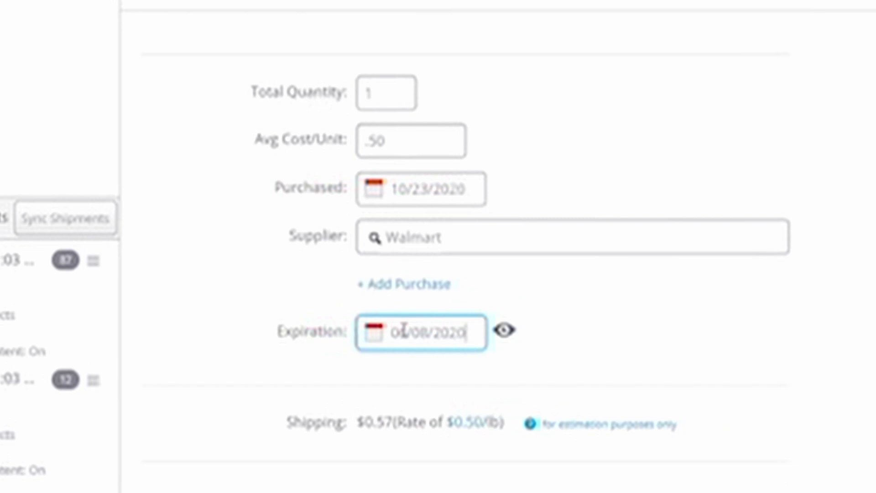
{"action": "left_click", "coordinate": [808, 325]}
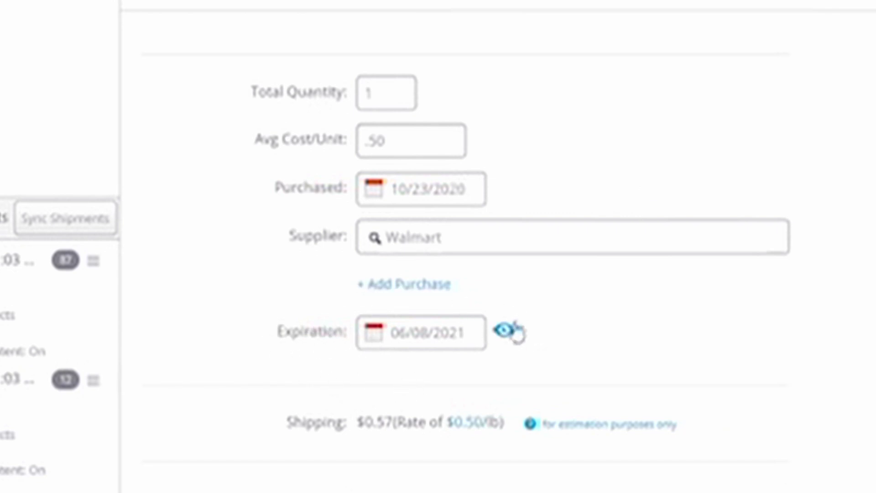
{"action": "left_click", "coordinate": [506, 332]}
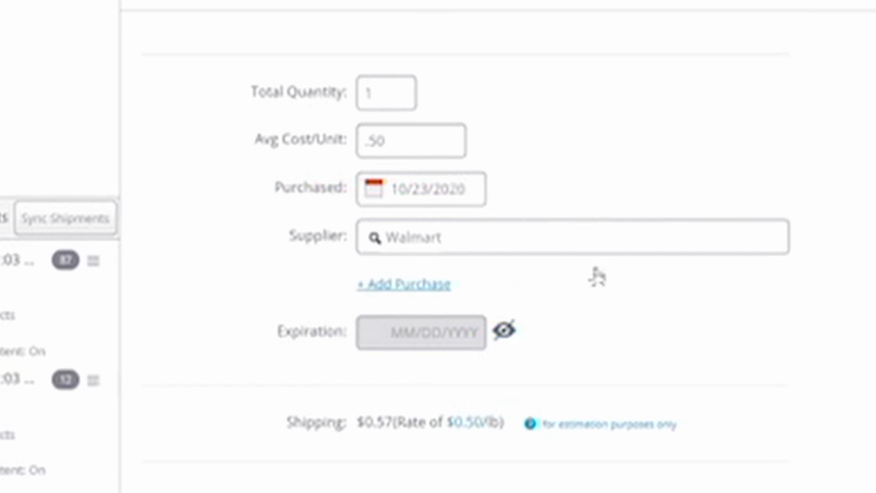
Compare the parts of the book's MSKU with the supplier, unit cost and other listing details
{"action": "scroll", "coordinate": [594, 278], "scroll_direction": "down", "scroll_amount": 2}
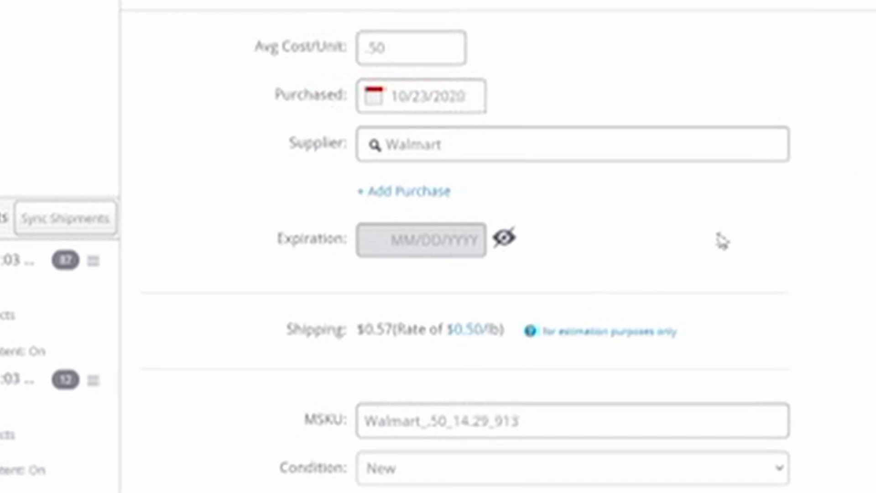
{"action": "scroll", "coordinate": [716, 241], "scroll_direction": "down", "scroll_amount": 2}
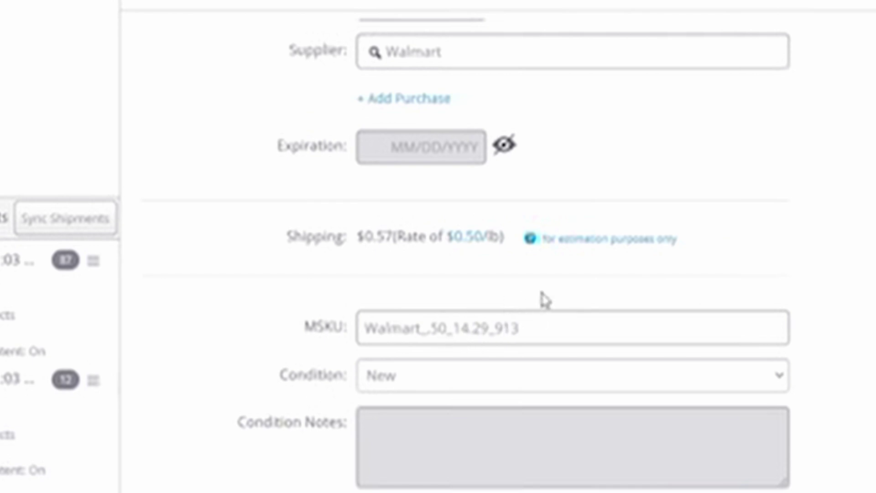
{"action": "scroll", "coordinate": [791, 229], "scroll_direction": "up", "scroll_amount": 8}
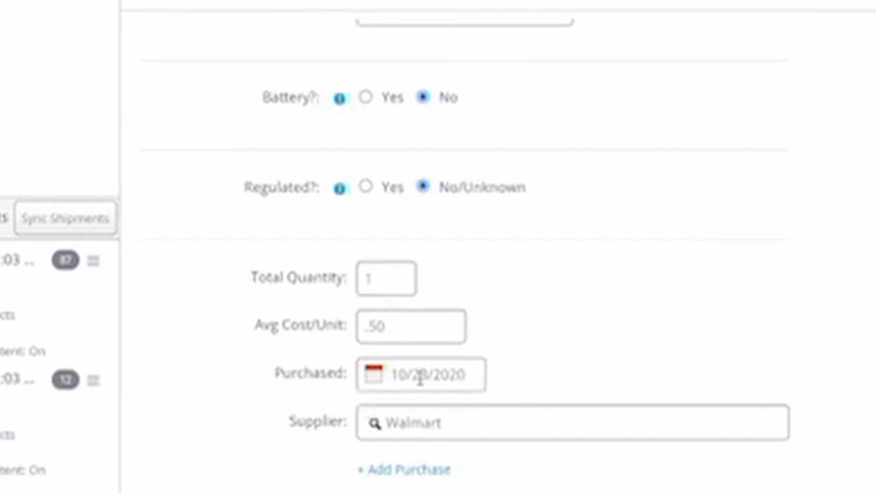
{"action": "scroll", "coordinate": [499, 416], "scroll_direction": "down", "scroll_amount": 5}
{"action": "scroll", "coordinate": [496, 416], "scroll_direction": "down", "scroll_amount": 2}
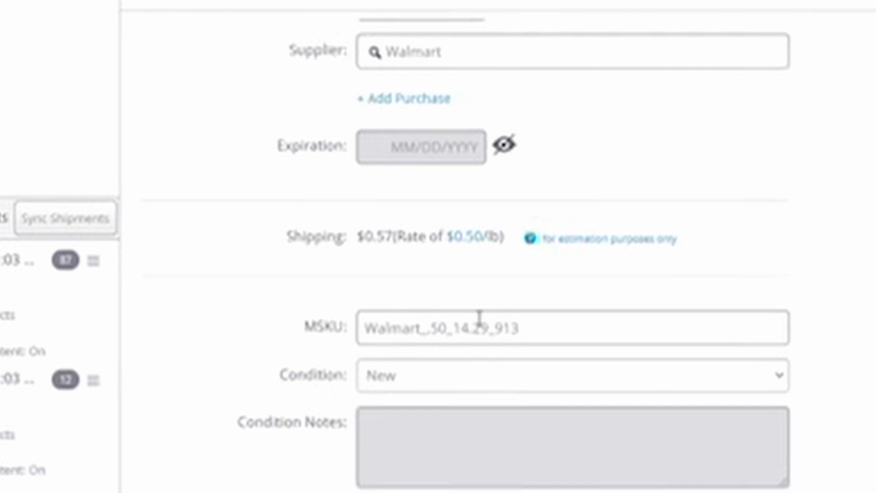
{"action": "left_click", "coordinate": [524, 329]}
{"action": "scroll", "coordinate": [598, 191], "scroll_direction": "up", "scroll_amount": 4}
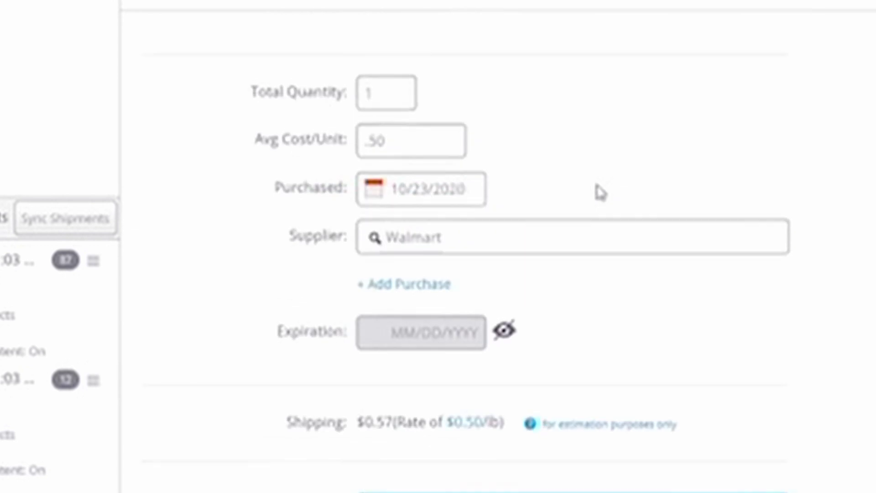
{"action": "scroll", "coordinate": [572, 294], "scroll_direction": "down", "scroll_amount": 4}
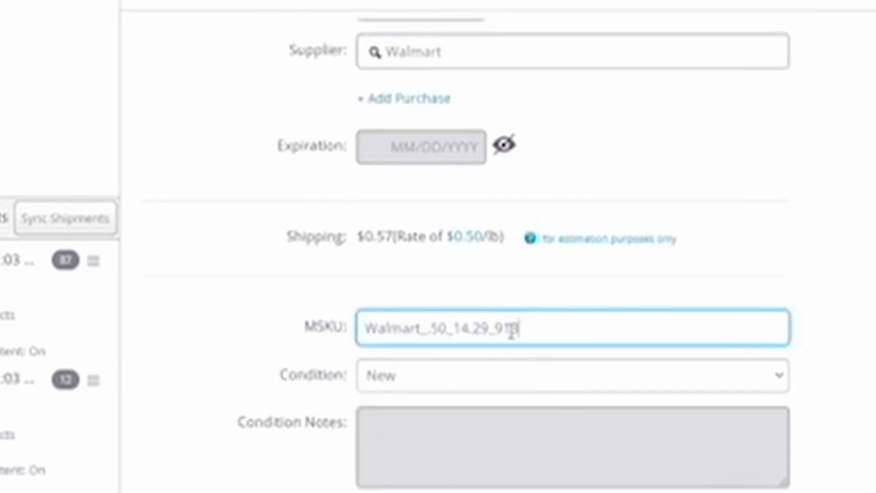
{"action": "scroll", "coordinate": [554, 315], "scroll_direction": "down", "scroll_amount": 1}
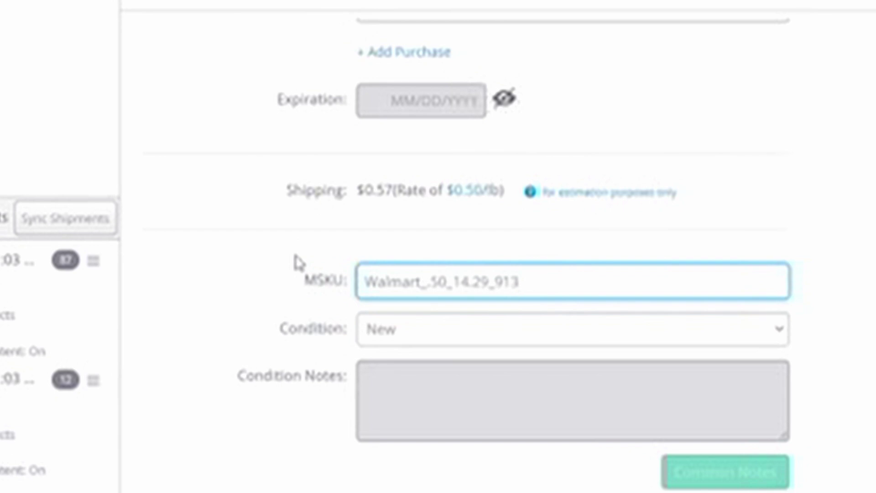
Set the book's condition to Used Acceptable and compare the New, Used and FBA offer prices
{"action": "left_click", "coordinate": [419, 337]}
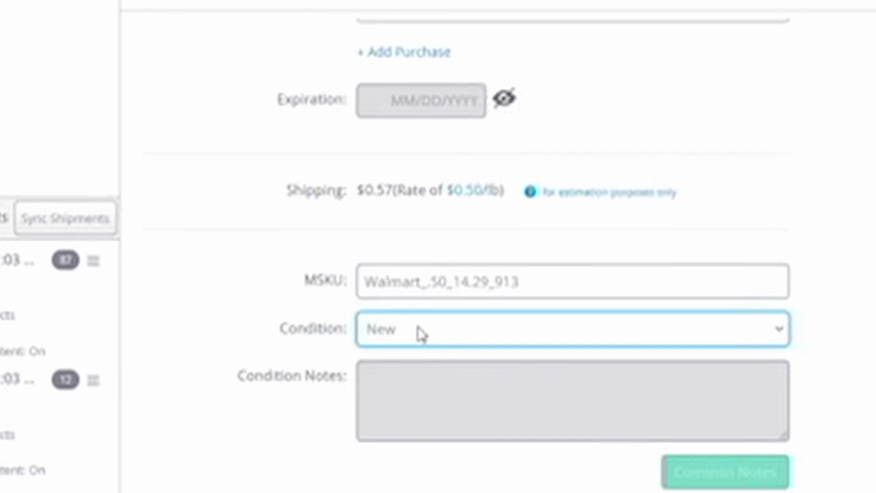
{"action": "left_click", "coordinate": [454, 445]}
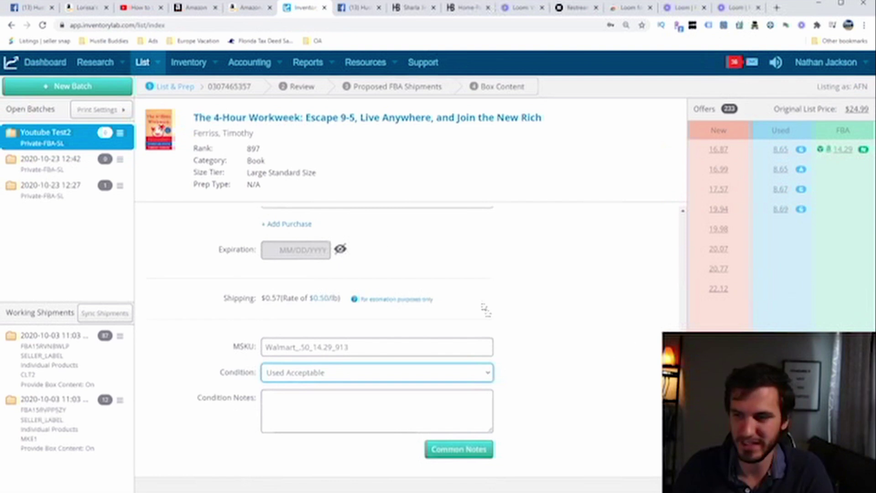
{"action": "scroll", "coordinate": [648, 253], "scroll_direction": "up", "scroll_amount": 5}
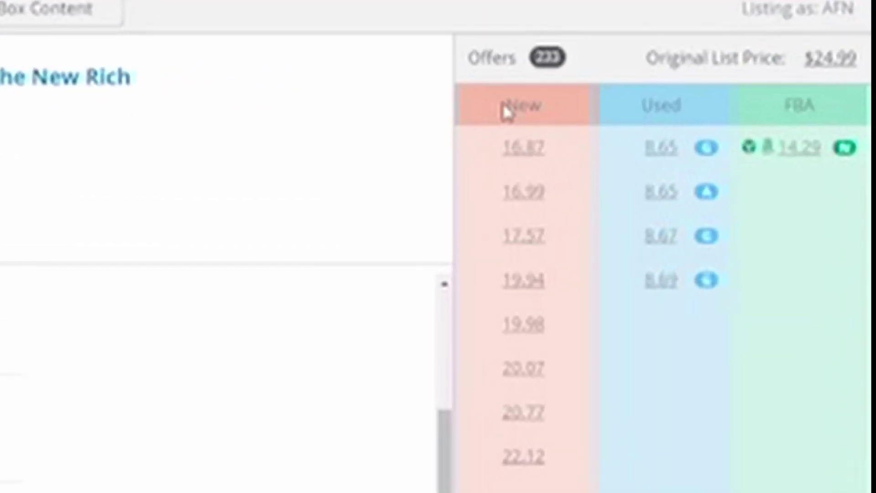
{"action": "left_click_drag", "start_coordinate": [507, 112], "coordinate": [544, 108]}
{"action": "left_click", "coordinate": [545, 110]}
{"action": "left_click_drag", "start_coordinate": [644, 111], "coordinate": [689, 117]}
{"action": "left_click", "coordinate": [793, 104]}
{"action": "left_click_drag", "start_coordinate": [784, 110], "coordinate": [804, 107]}
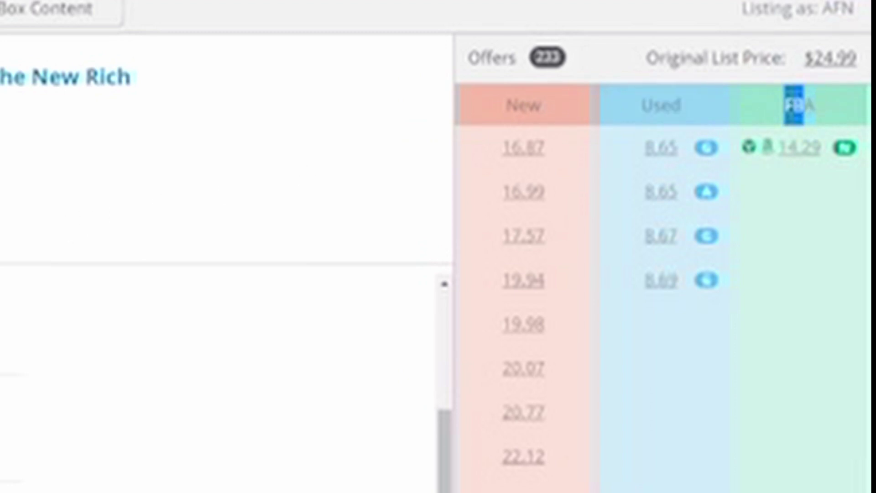
{"action": "left_click", "coordinate": [845, 228]}
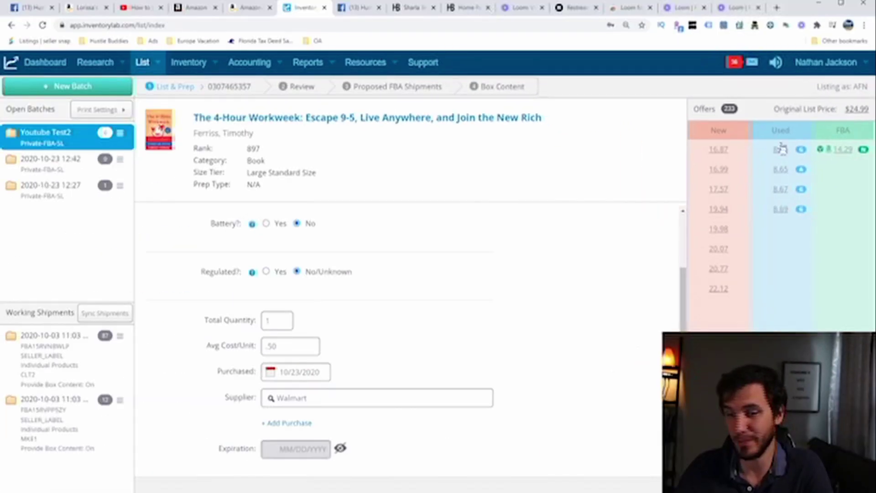
Clear the book's average unit cost and add it to the batch priced at the lowest used offer, 8.65
{"action": "left_click", "coordinate": [284, 343]}
{"action": "key", "text": "BackSpace"}
{"action": "key", "text": "BackSpace"}
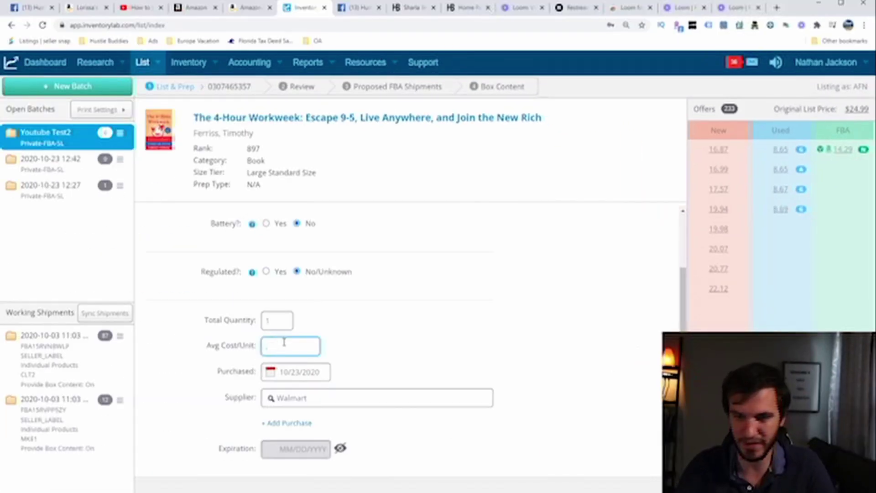
{"action": "left_click", "coordinate": [785, 154]}
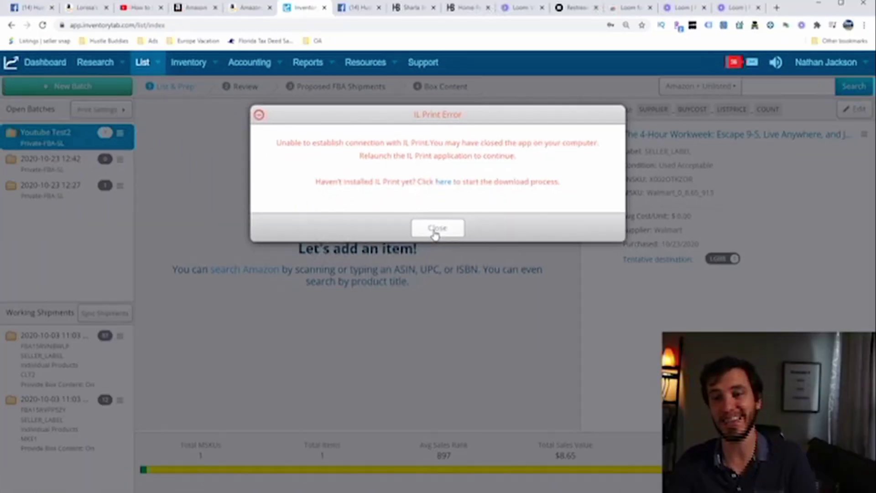
{"action": "left_click", "coordinate": [460, 231]}
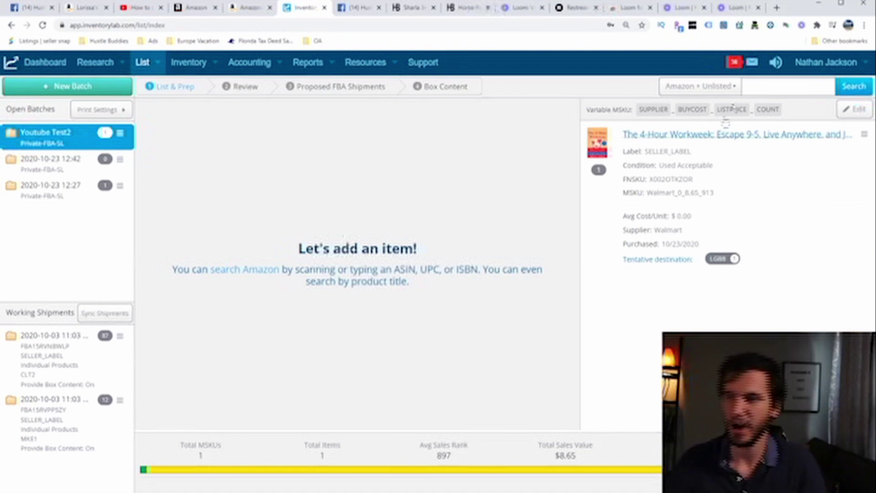
Find the Jetson motokicks Hover-Shoes by ASIN B08FV6LSX2 and set their average cost per unit to 49.99
{"action": "left_click", "coordinate": [781, 83]}
{"action": "type", "text": "B08FV6LSX2"}
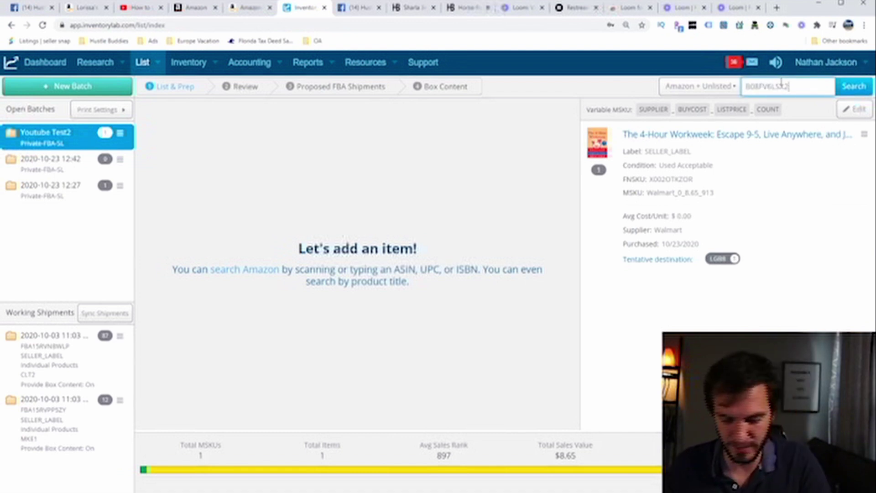
{"action": "left_click", "coordinate": [869, 90]}
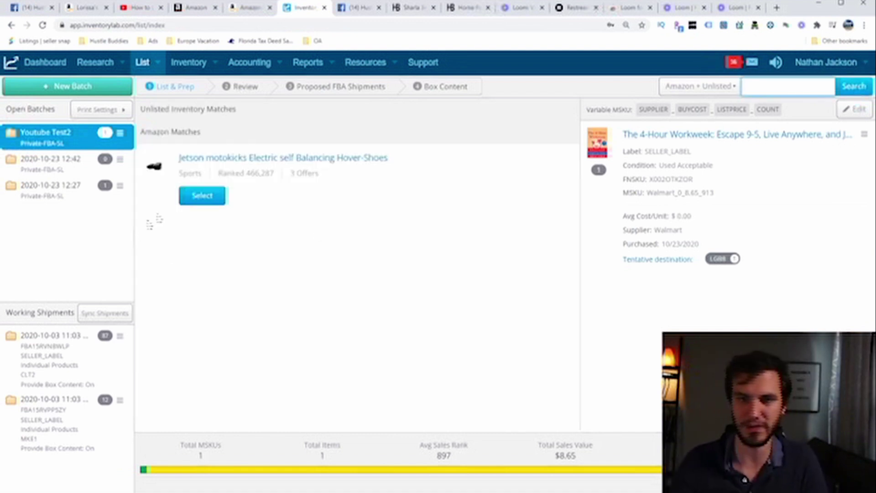
{"action": "left_click", "coordinate": [202, 196]}
{"action": "left_click", "coordinate": [294, 349]}
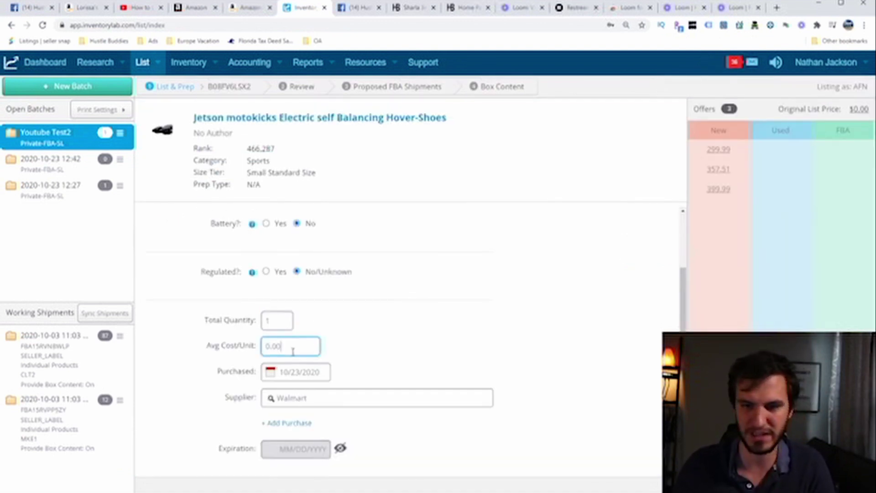
{"action": "type", "text": "49.99"}
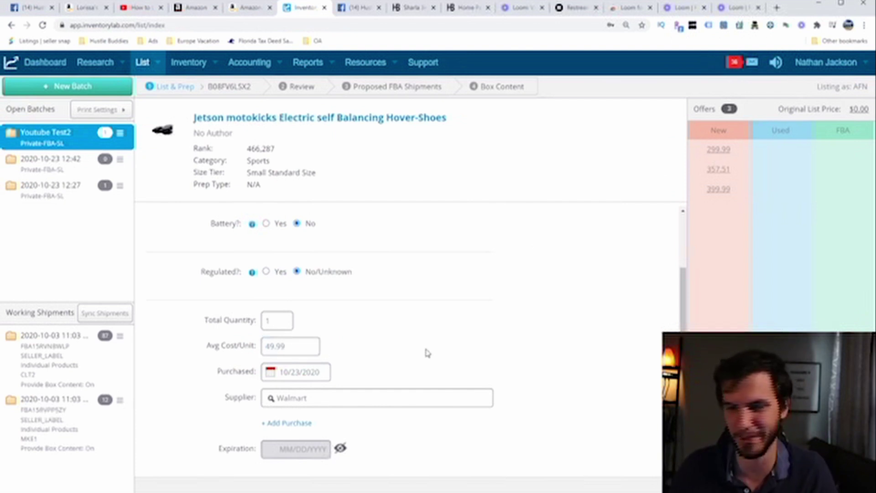
Set the Hover-Shoes' condition to Used Like New with a list price of 249.99 and add them to the batch
{"action": "scroll", "coordinate": [484, 358], "scroll_direction": "down", "scroll_amount": 2}
{"action": "scroll", "coordinate": [496, 339], "scroll_direction": "up", "scroll_amount": 1}
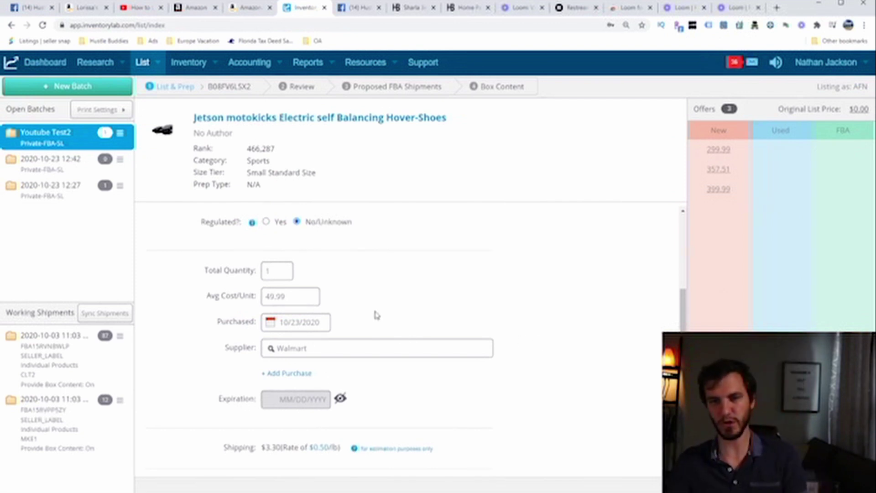
{"action": "scroll", "coordinate": [360, 317], "scroll_direction": "up", "scroll_amount": 4}
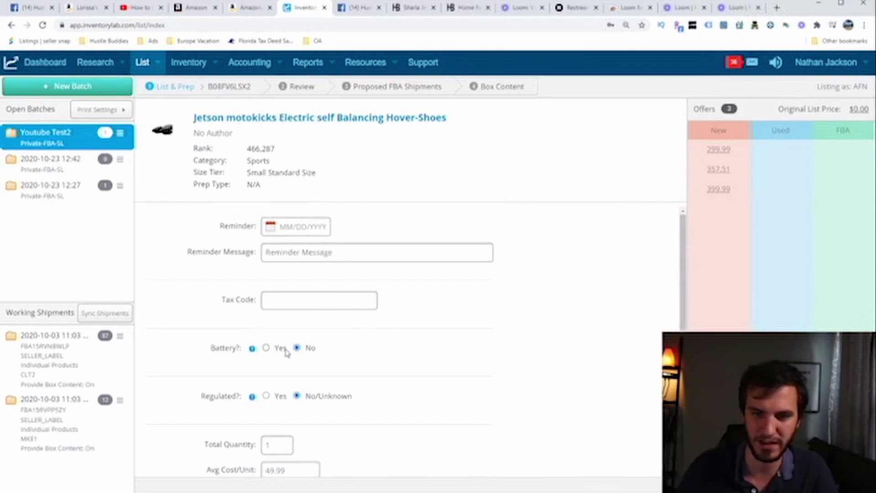
{"action": "scroll", "coordinate": [391, 271], "scroll_direction": "down", "scroll_amount": 10}
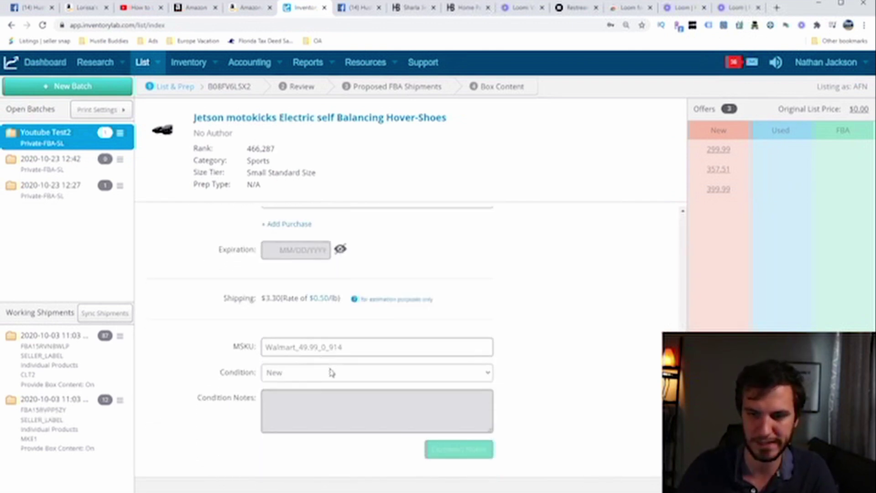
{"action": "key", "text": "Down"}
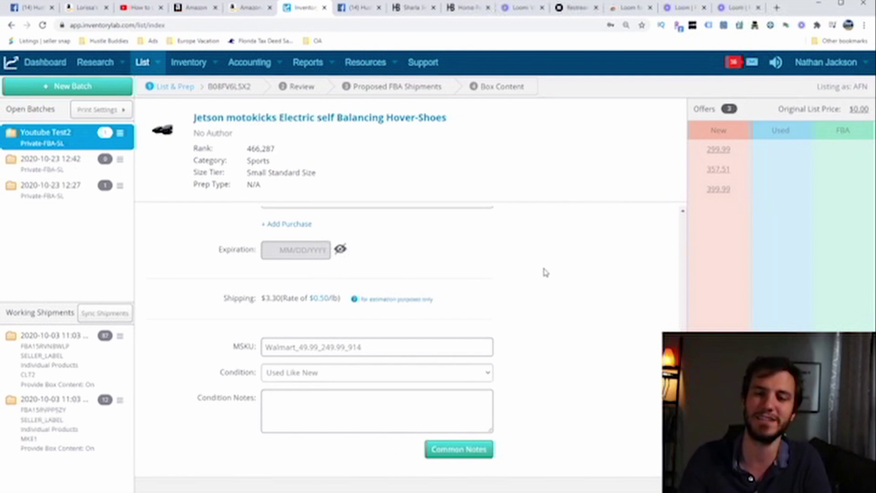
{"action": "scroll", "coordinate": [563, 299], "scroll_direction": "up", "scroll_amount": 3}
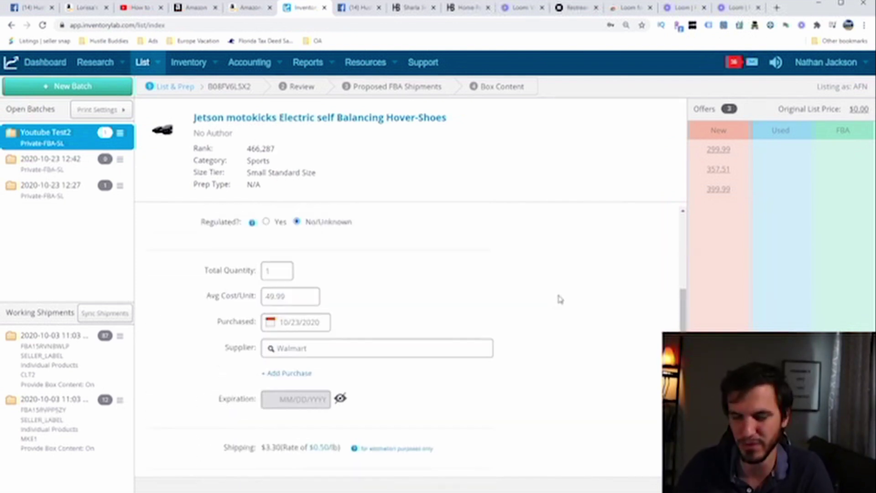
{"action": "scroll", "coordinate": [561, 299], "scroll_direction": "down", "scroll_amount": 1}
{"action": "scroll", "coordinate": [562, 299], "scroll_direction": "down", "scroll_amount": 3}
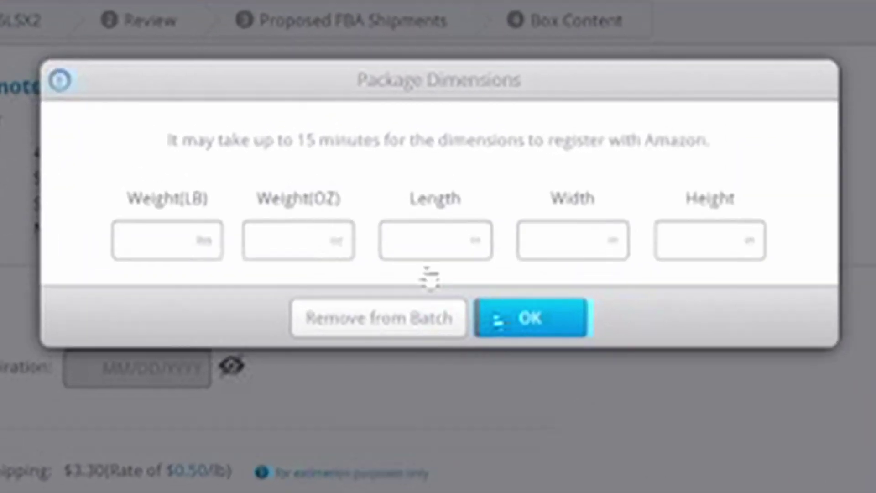
Submit the Hover-Shoes' package dimensions with a weight of 25 lb and a size of 18 x 18 x 18 in
{"action": "left_click", "coordinate": [143, 239]}
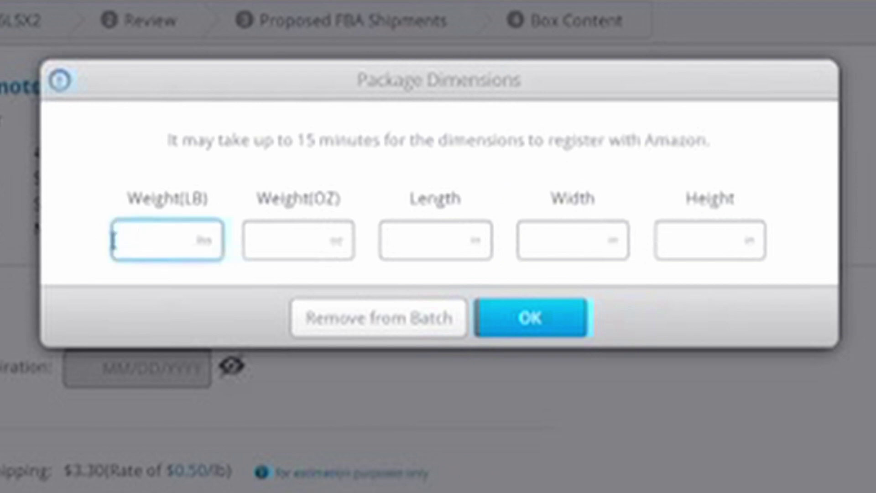
{"action": "type", "text": "25"}
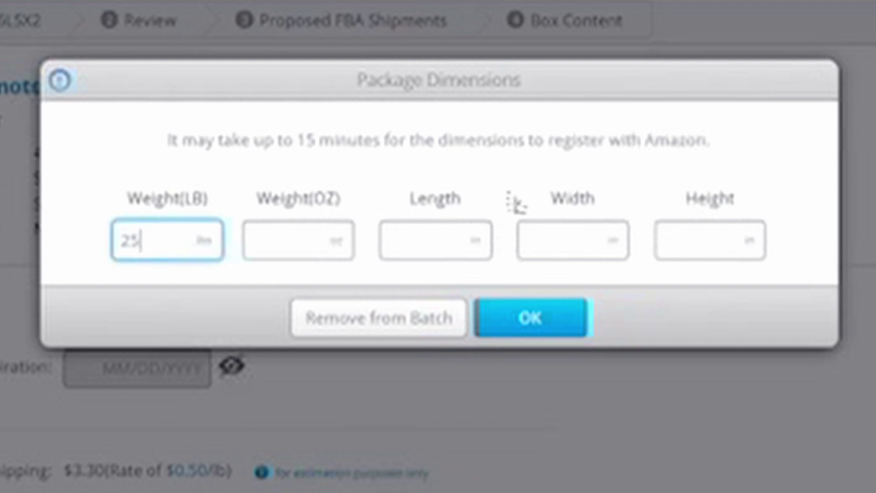
{"action": "left_click", "coordinate": [420, 235]}
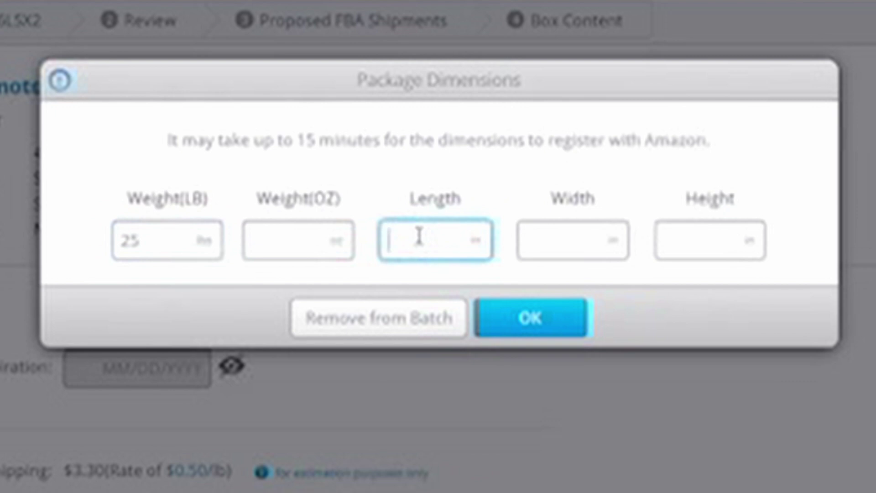
{"action": "type", "text": "18"}
{"action": "left_click", "coordinate": [526, 235]}
{"action": "type", "text": "18"}
{"action": "left_click", "coordinate": [698, 239]}
{"action": "type", "text": "18"}
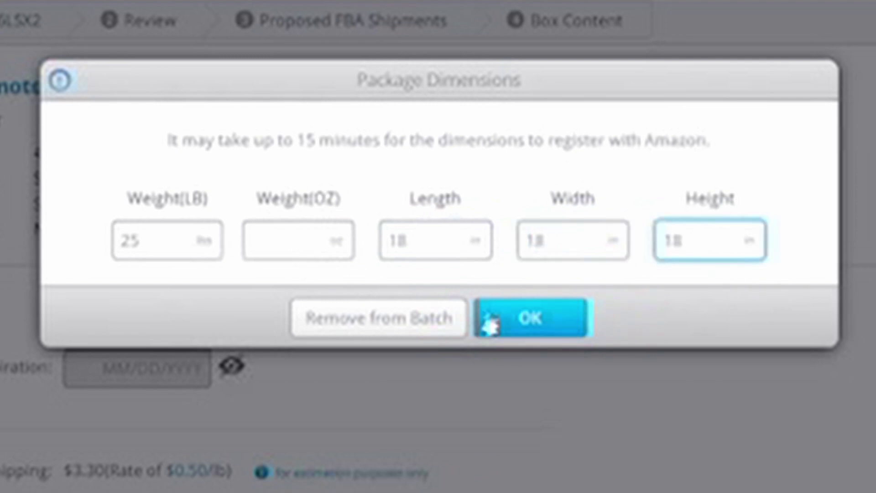
{"action": "left_click", "coordinate": [504, 317]}
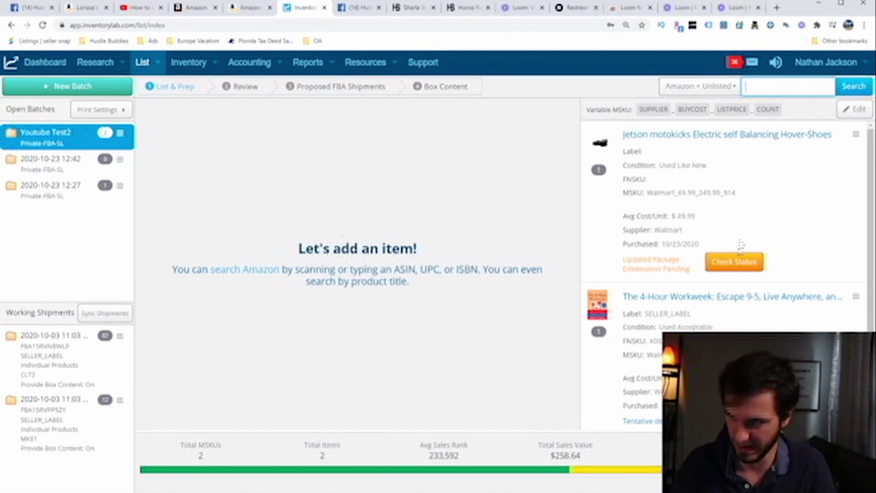
Check the status of the Hover-Shoes' pending package dimensions and delete the item from the Youtube Test2 batch
{"action": "left_click", "coordinate": [721, 271]}
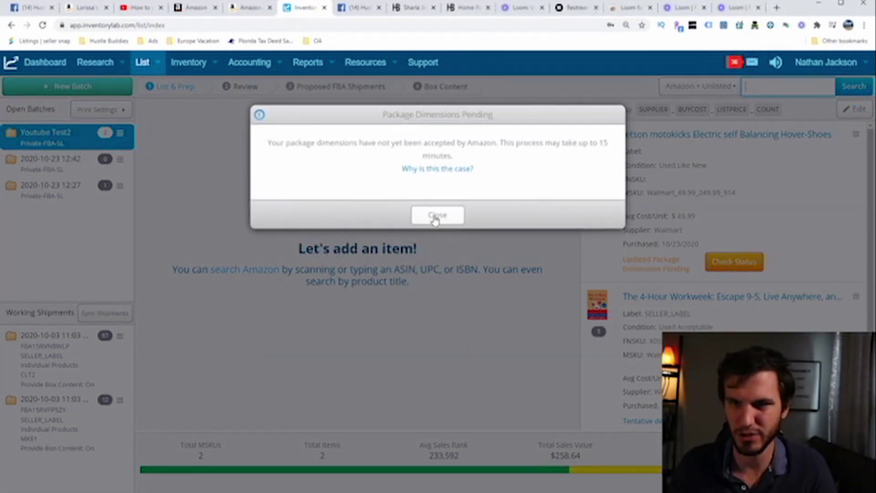
{"action": "left_click", "coordinate": [436, 216]}
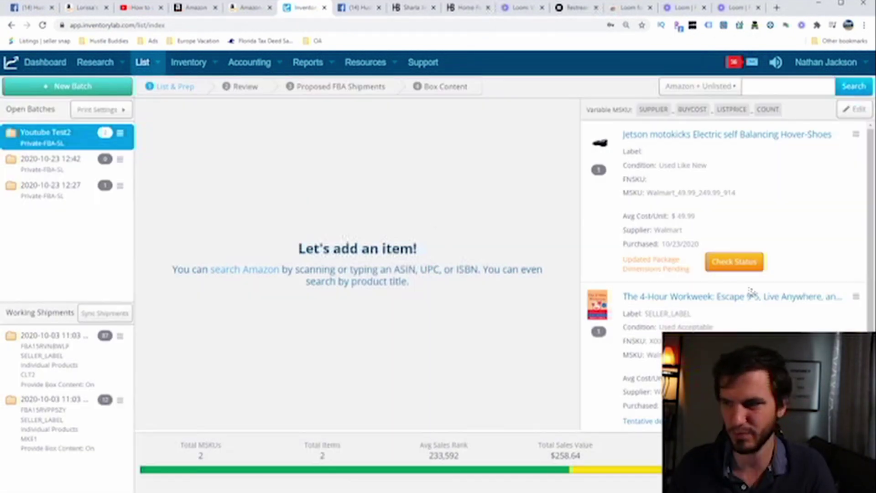
{"action": "left_click", "coordinate": [856, 135]}
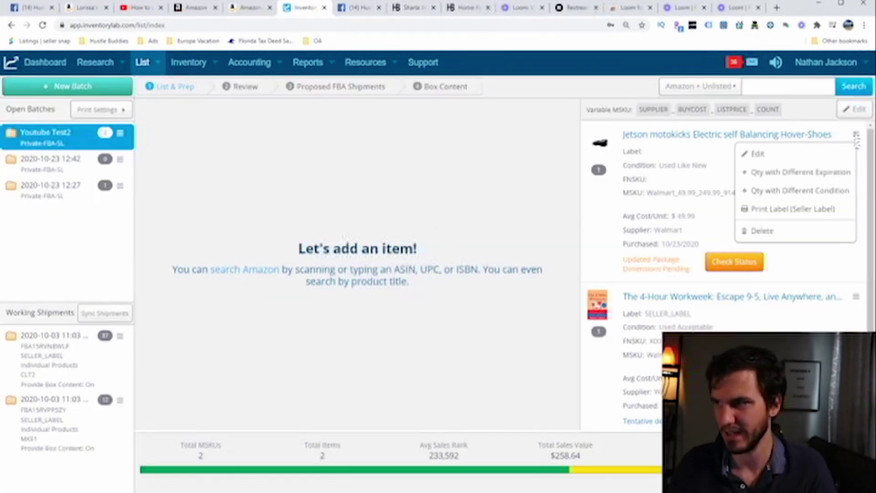
{"action": "left_click", "coordinate": [796, 231]}
{"action": "left_click", "coordinate": [425, 207]}
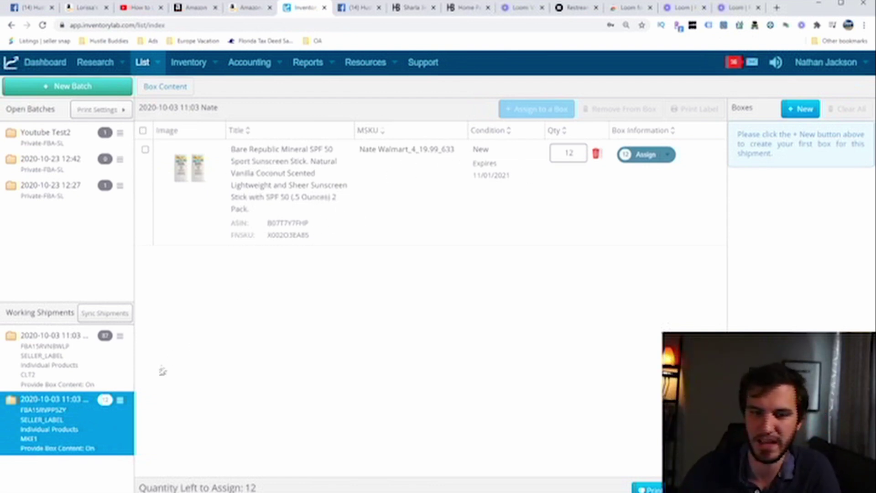
Open the box content information for the MKE1 working shipment and create a new box for it
{"action": "left_click", "coordinate": [120, 400]}
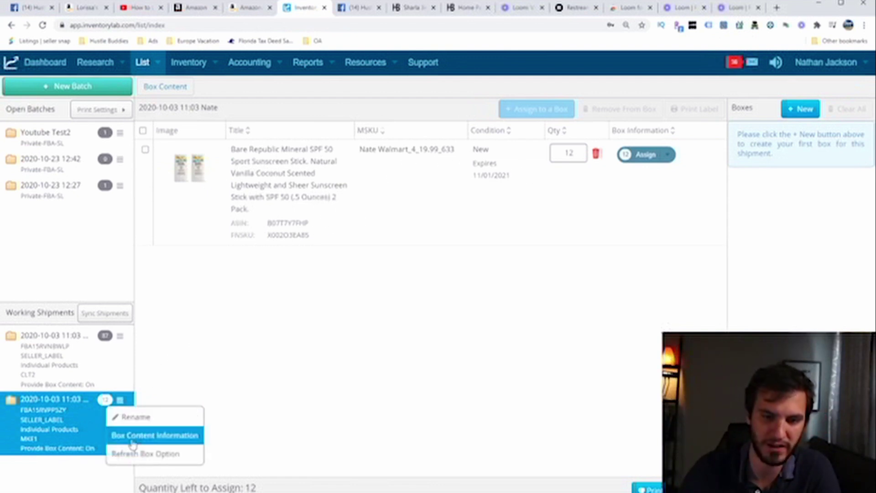
{"action": "left_click", "coordinate": [156, 435]}
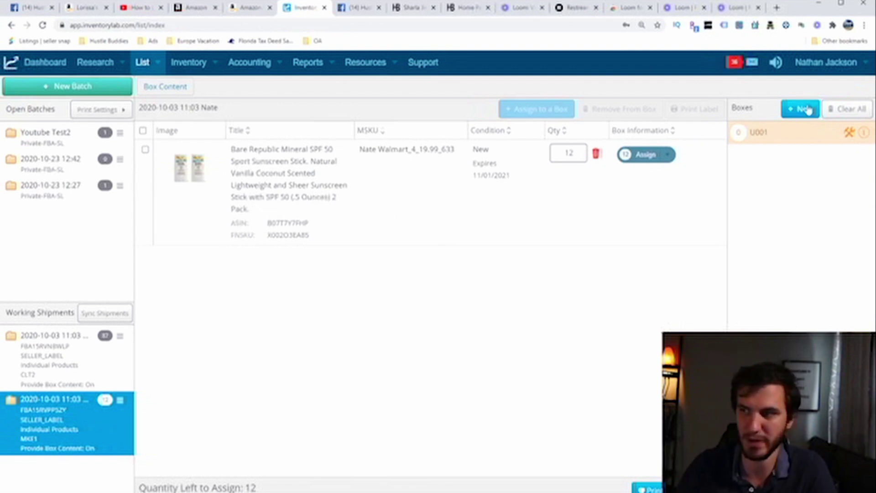
Inspect box U001's options and contents summary, and start and finish scanning without adding any items
{"action": "left_click", "coordinate": [850, 133]}
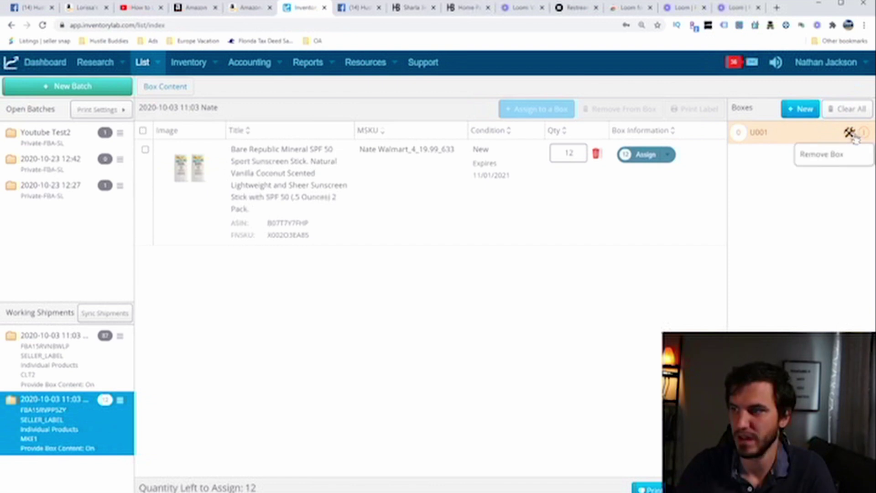
{"action": "mouse_move", "coordinate": [863, 133]}
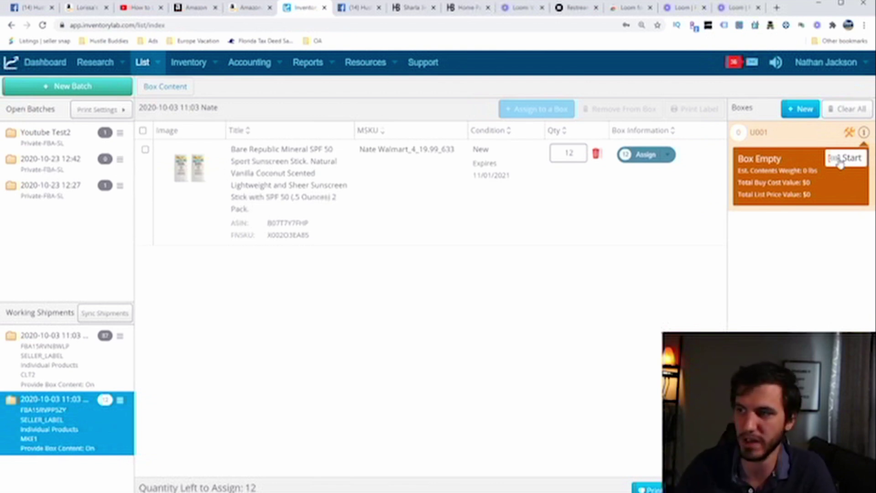
{"action": "left_click", "coordinate": [841, 159]}
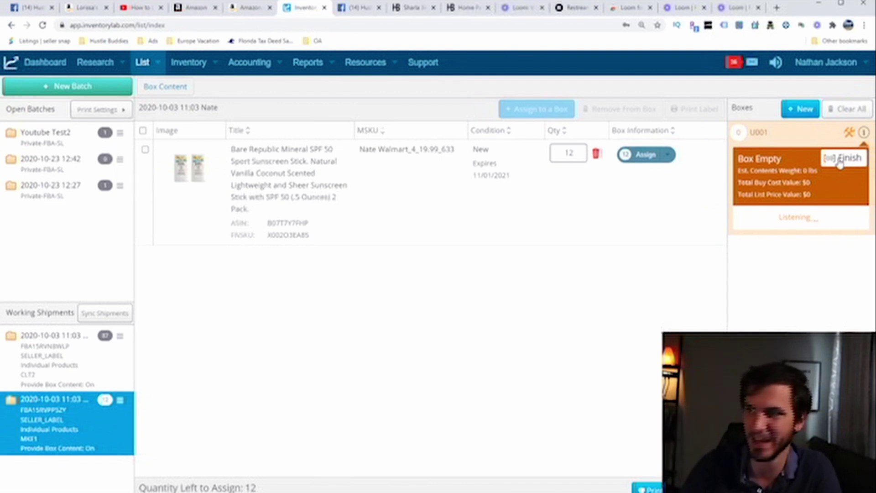
{"action": "left_click", "coordinate": [840, 160]}
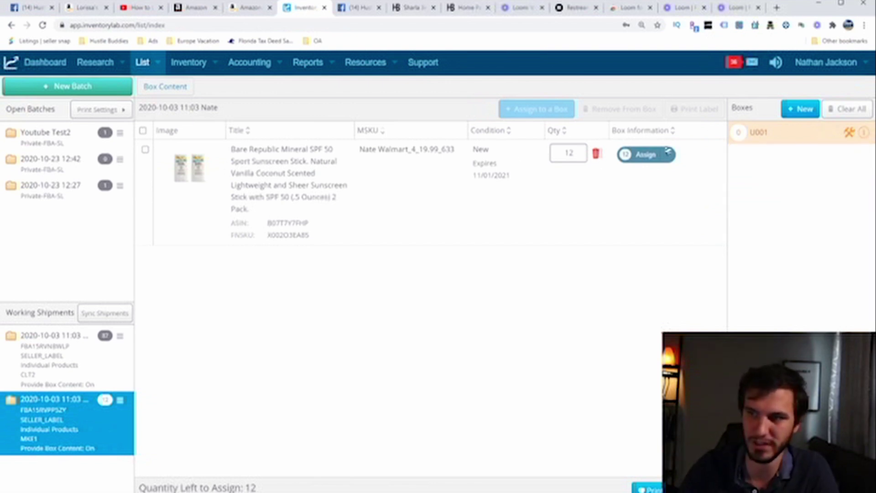
Assign all 12 Bare Republic sunscreen units to box U001 and cancel the box weight and dimensions entry
{"action": "left_click", "coordinate": [645, 156]}
{"action": "left_click", "coordinate": [607, 252]}
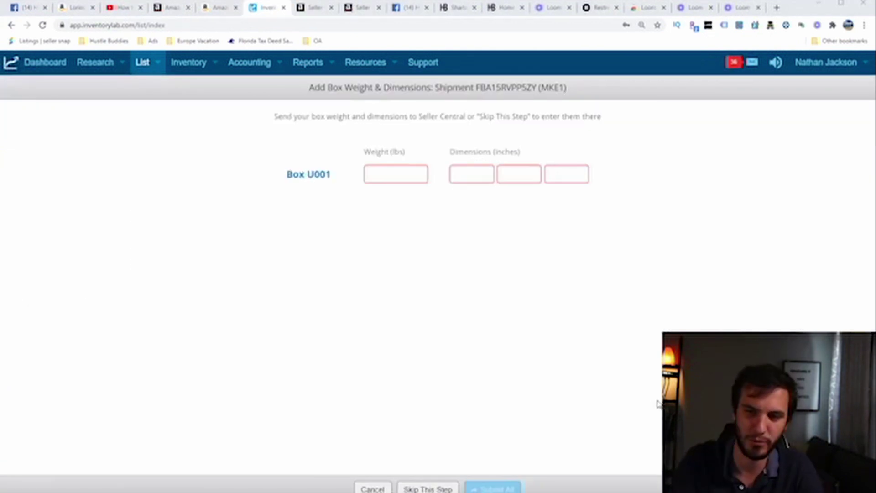
{"action": "left_click", "coordinate": [356, 488]}
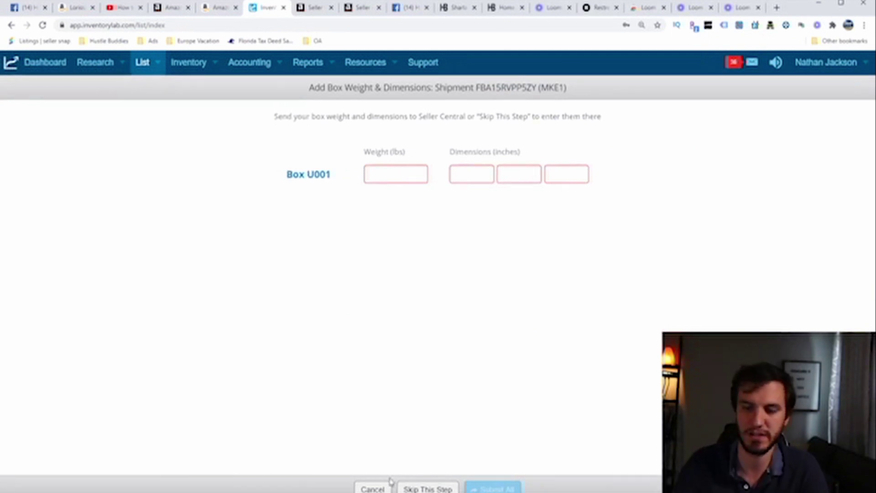
{"action": "left_click", "coordinate": [372, 488]}
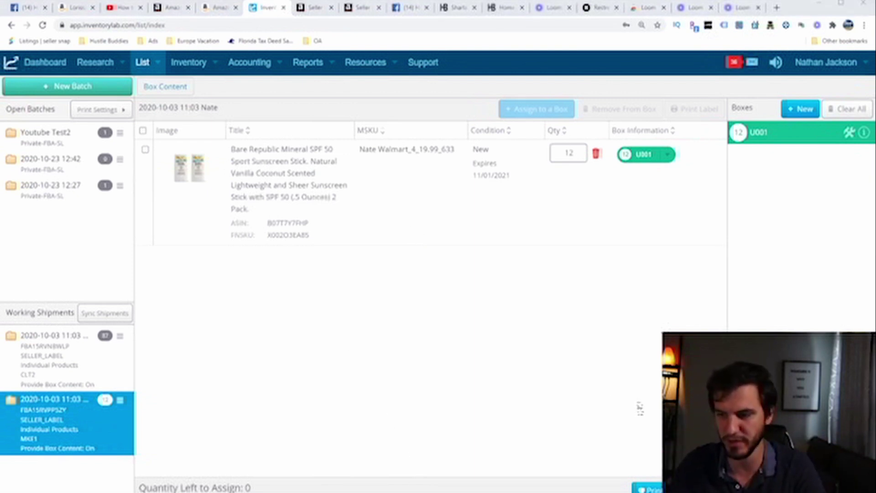
Switch to the MKE1 shipment's Seller Central page and find the box count, weight and dimensions form under Shipment packing
{"action": "key", "text": "ctrl+Tab"}
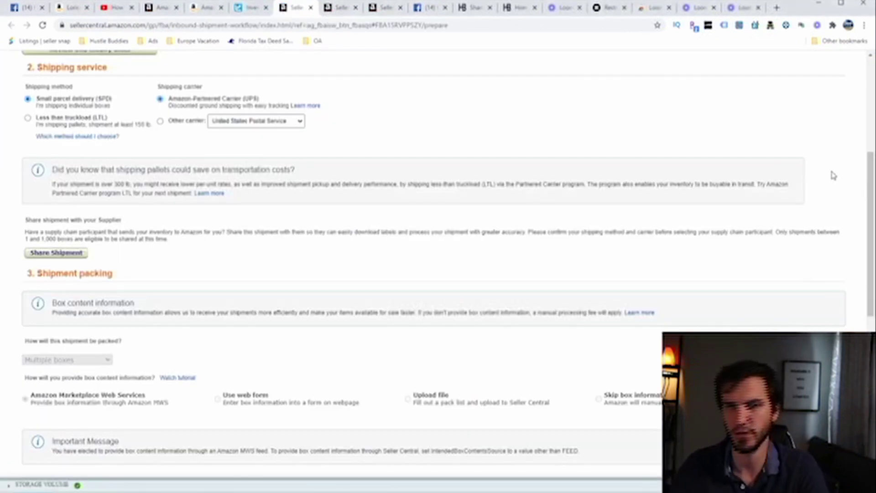
{"action": "left_click", "coordinate": [246, 7]}
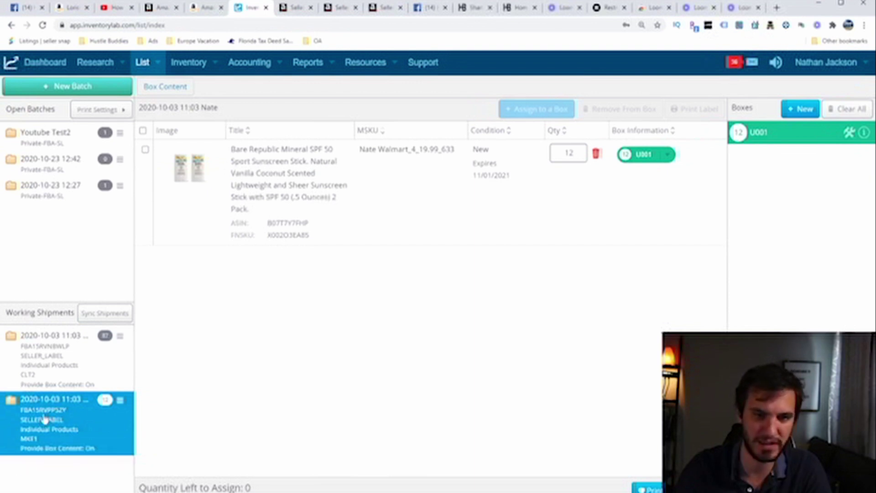
{"action": "left_click", "coordinate": [295, 8]}
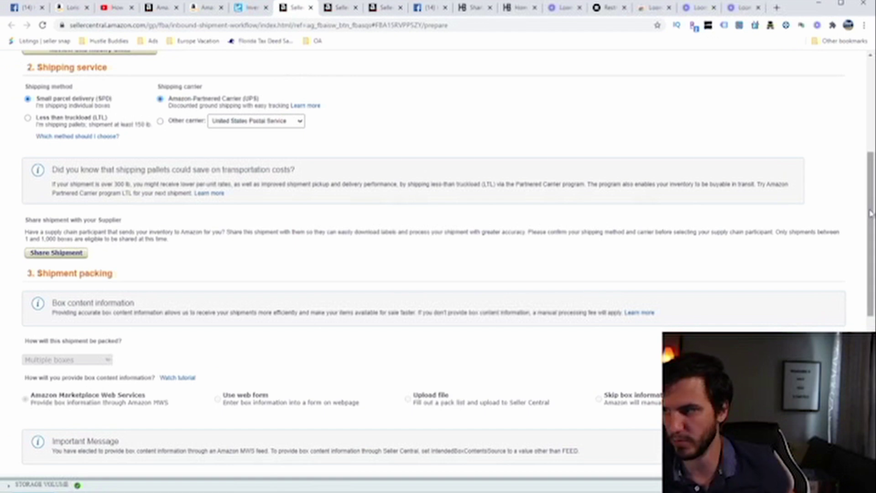
{"action": "left_click_drag", "start_coordinate": [871, 214], "coordinate": [871, 216]}
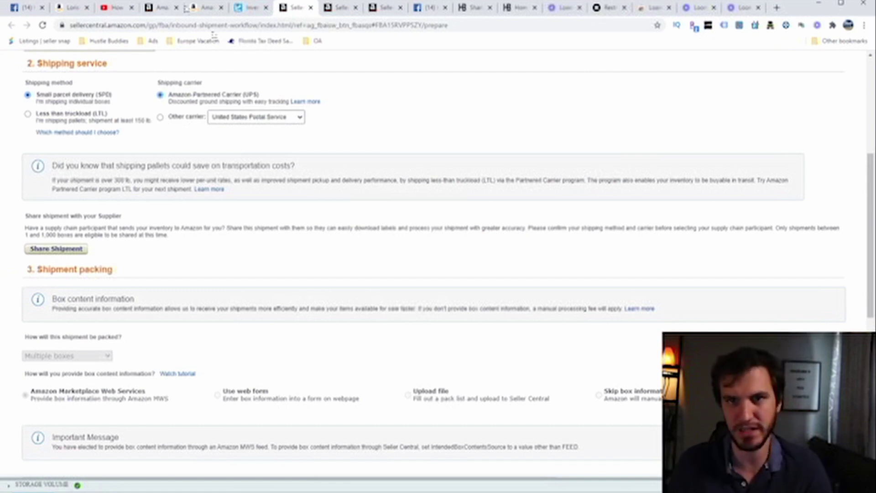
{"action": "scroll", "coordinate": [211, 227], "scroll_direction": "down", "scroll_amount": 4}
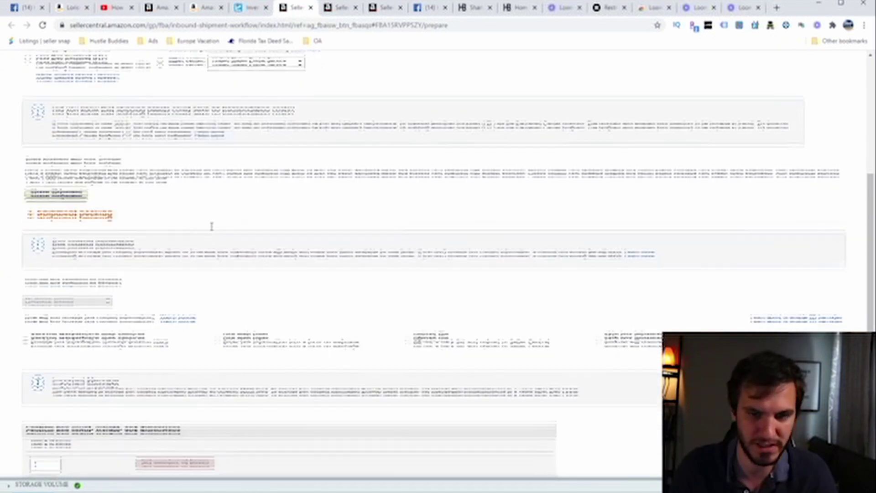
{"action": "scroll", "coordinate": [176, 223], "scroll_direction": "down", "scroll_amount": 2}
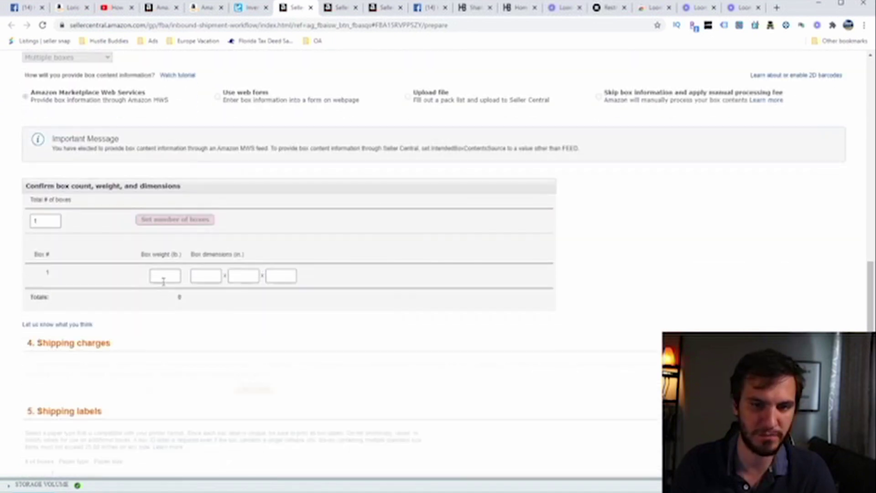
Set box 1's weight to 10 lb and its dimensions to 10 x 10 x 10 in, and calculate the shipping charges
{"action": "left_click", "coordinate": [162, 275]}
{"action": "type", "text": "10"}
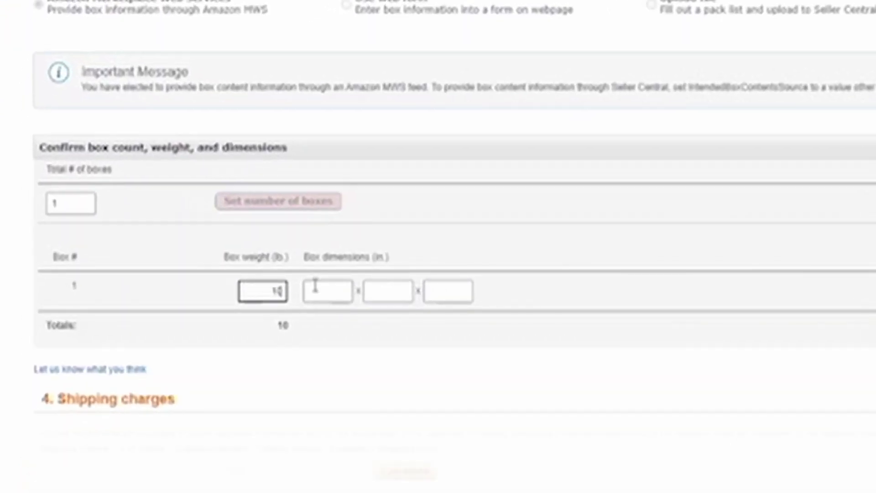
{"action": "left_click", "coordinate": [315, 288]}
{"action": "type", "text": "10"}
{"action": "left_click", "coordinate": [374, 296]}
{"action": "type", "text": "10"}
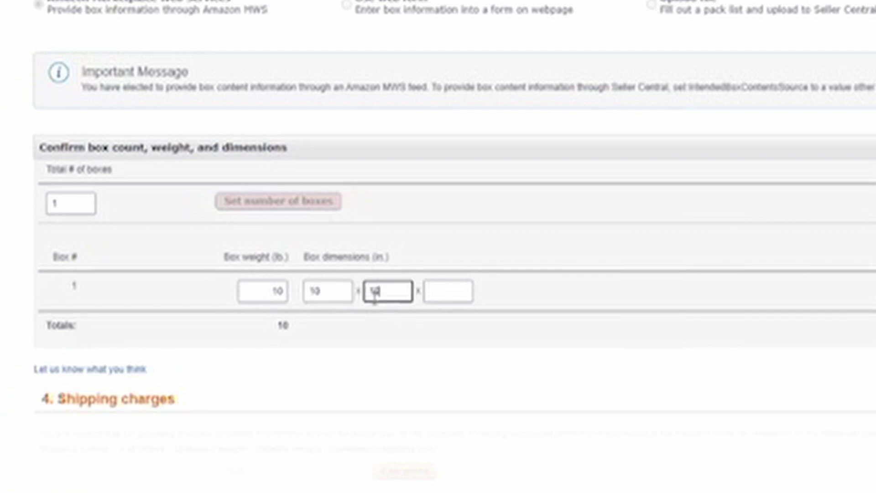
{"action": "key", "text": "Tab"}
{"action": "type", "text": "10"}
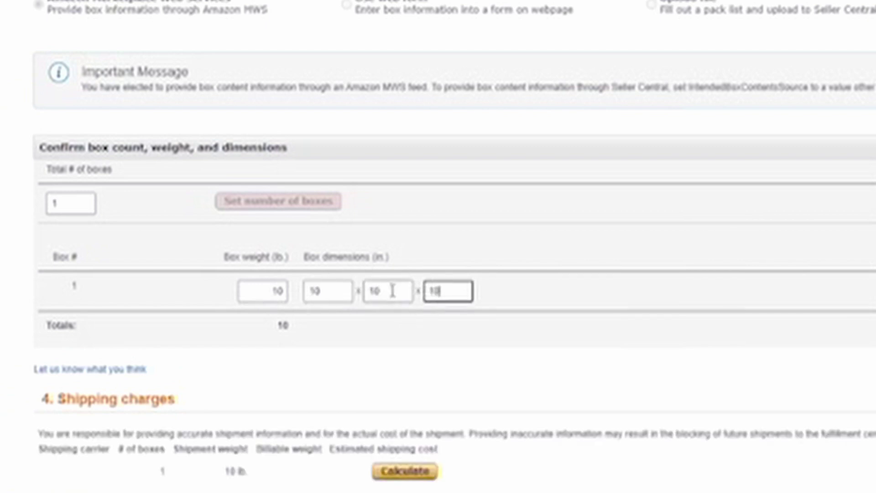
{"action": "scroll", "coordinate": [368, 232], "scroll_direction": "down", "scroll_amount": 2}
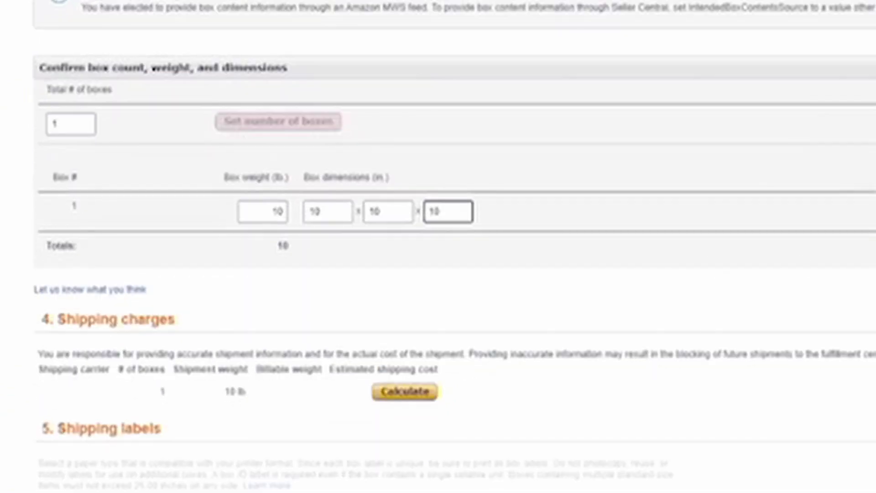
{"action": "left_click", "coordinate": [409, 399]}
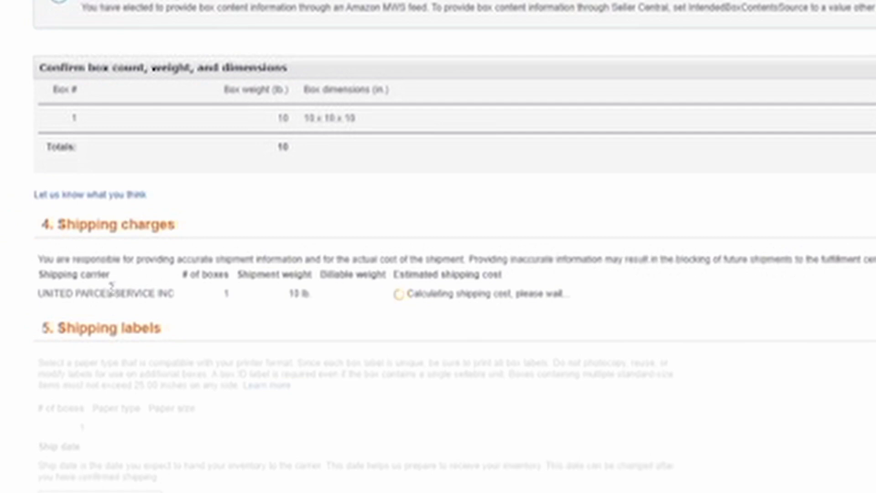
Agree to the Amazon Partnered Carrier Terms and Conditions and accept the UPS shipping charges
{"action": "scroll", "coordinate": [460, 357], "scroll_direction": "down", "scroll_amount": 2}
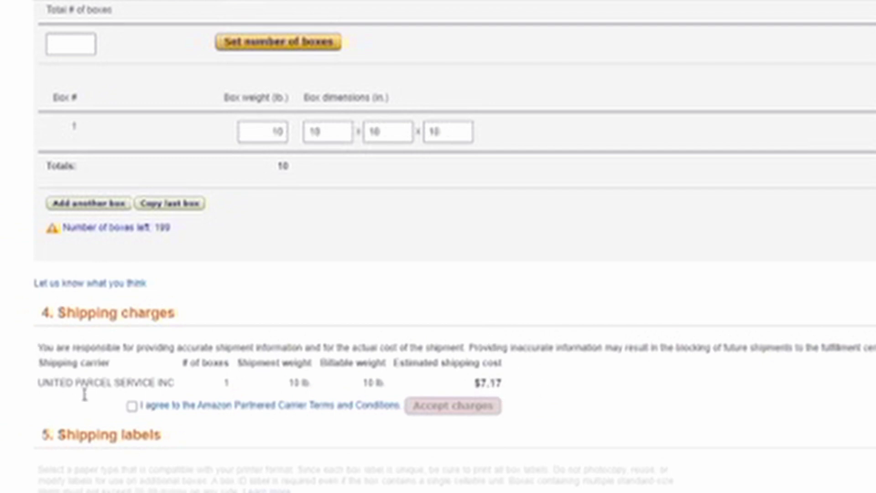
{"action": "left_click", "coordinate": [132, 406]}
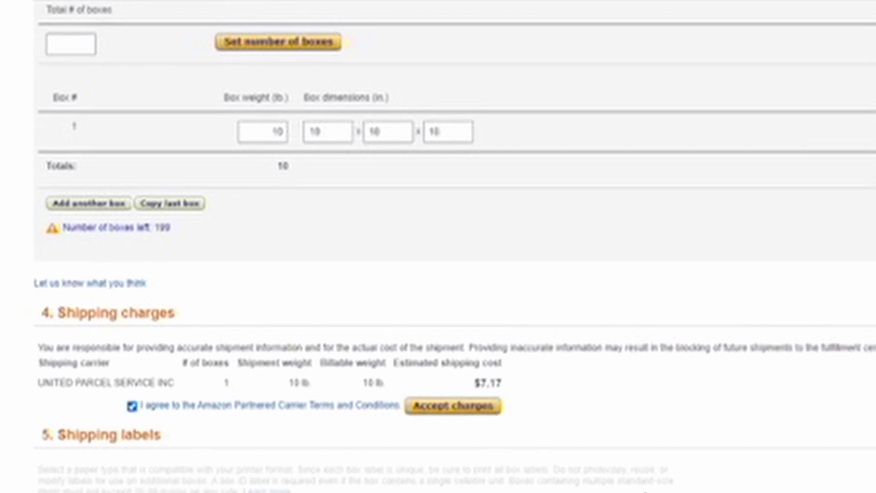
{"action": "left_click", "coordinate": [454, 406]}
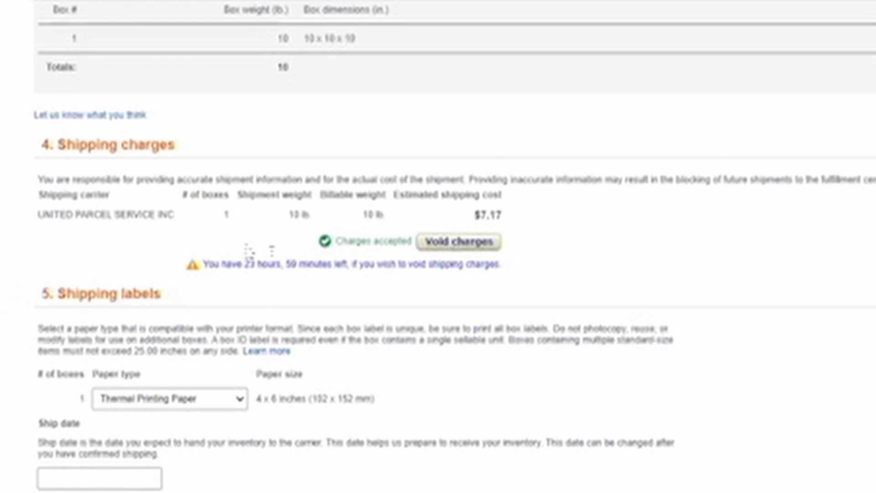
Check the paper type choices for the shipping labels and keep Thermal Printing Paper
{"action": "scroll", "coordinate": [232, 294], "scroll_direction": "down", "scroll_amount": 2}
{"action": "scroll", "coordinate": [320, 274], "scroll_direction": "down", "scroll_amount": 2}
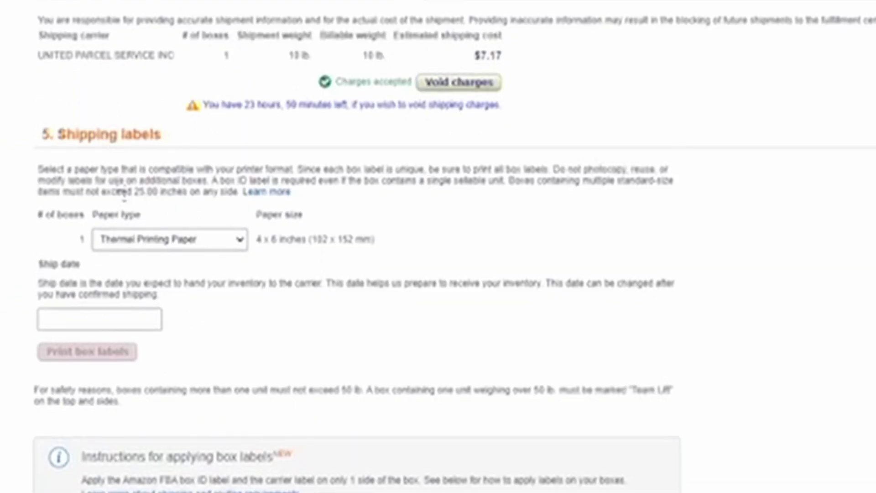
{"action": "left_click", "coordinate": [175, 247]}
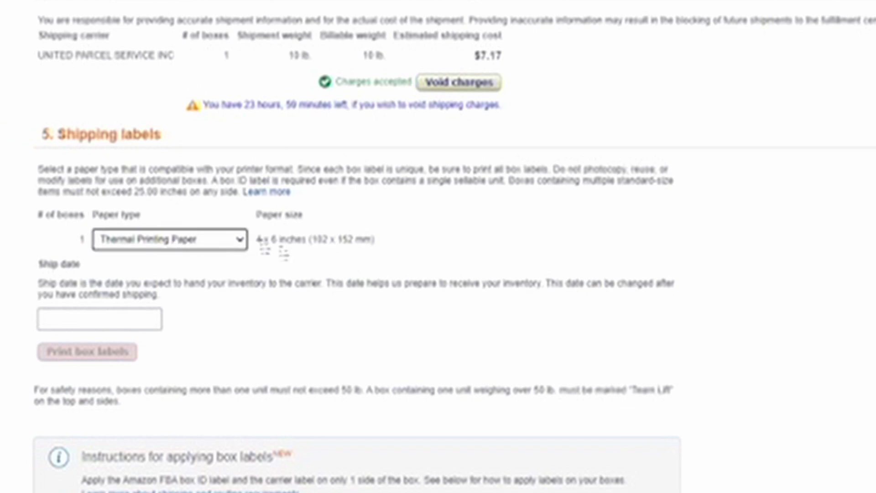
{"action": "left_click", "coordinate": [313, 247]}
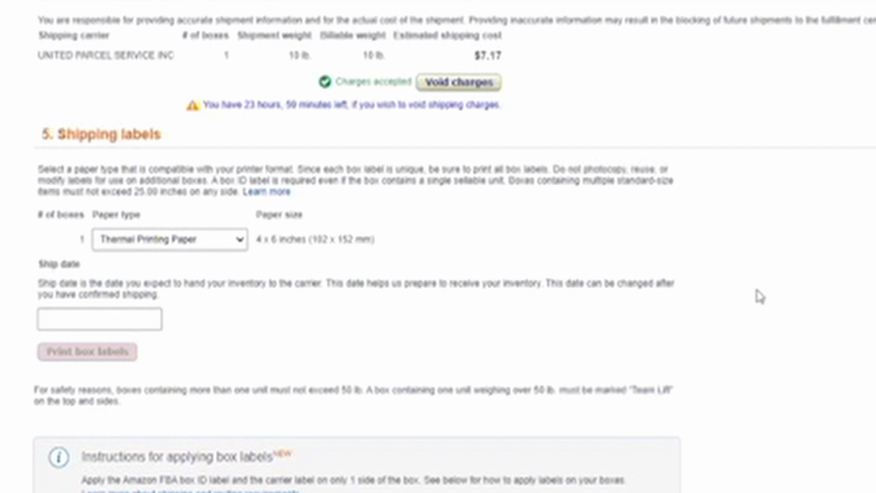
Set the shipment's ship date to Oct 23, 2020 and view the instructions for applying box labels
{"action": "scroll", "coordinate": [760, 297], "scroll_direction": "down", "scroll_amount": 2}
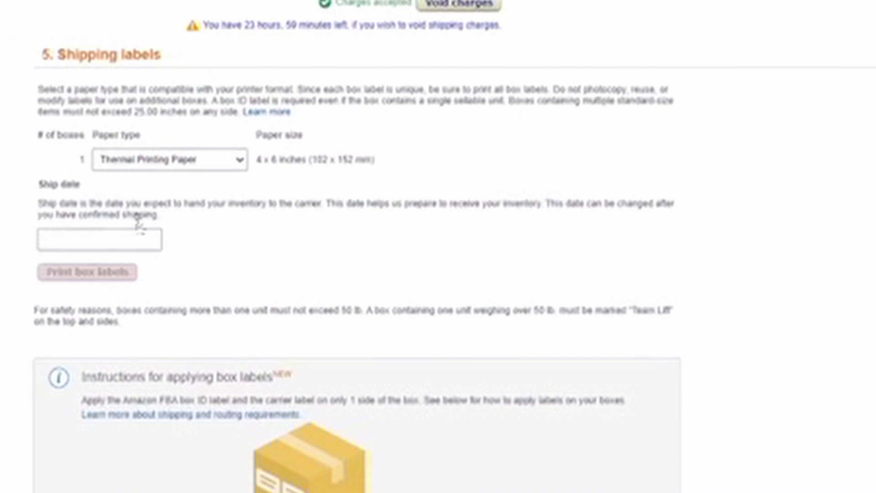
{"action": "left_click", "coordinate": [115, 241]}
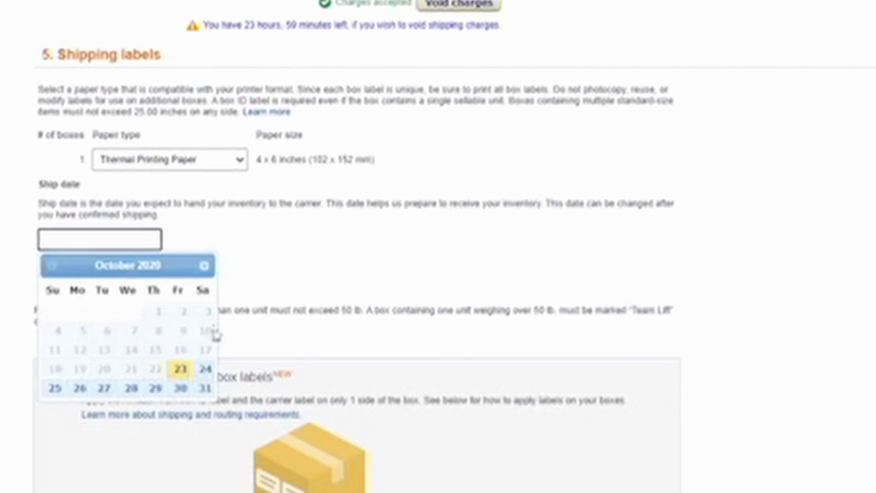
{"action": "left_click", "coordinate": [182, 370]}
{"action": "scroll", "coordinate": [354, 225], "scroll_direction": "down", "scroll_amount": 2}
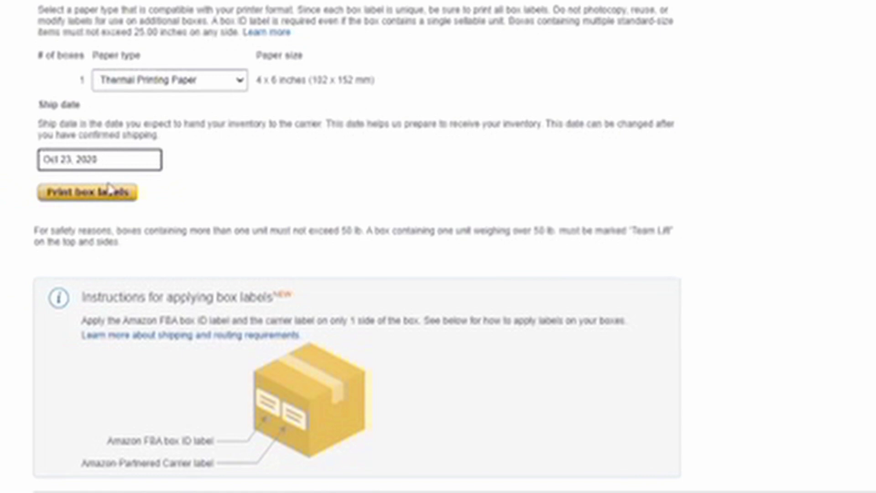
{"action": "scroll", "coordinate": [283, 406], "scroll_direction": "down", "scroll_amount": 2}
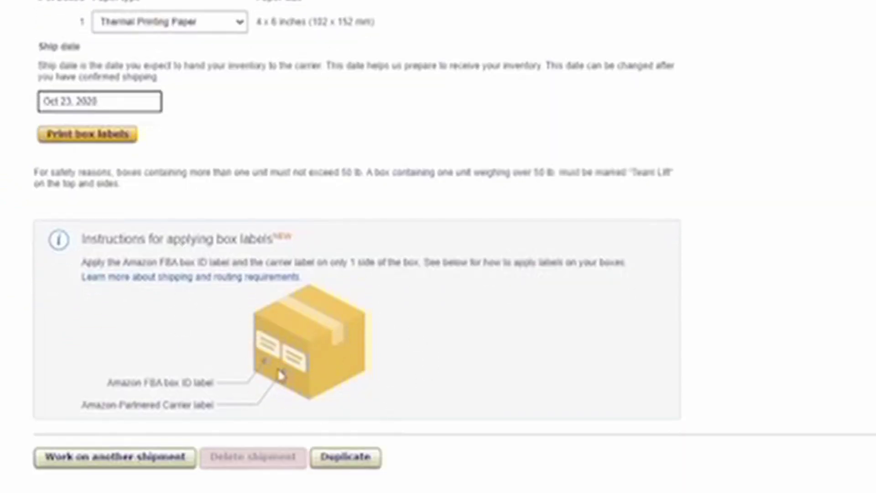